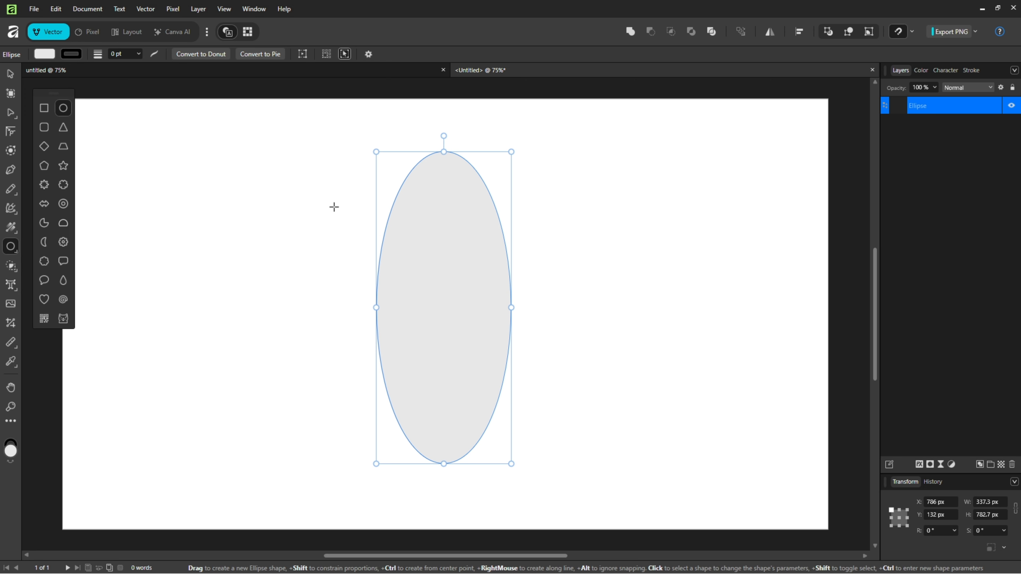
Step: Remove the ellipse's fill and give it a dark purple stroke 10 pt wide
click(45, 54)
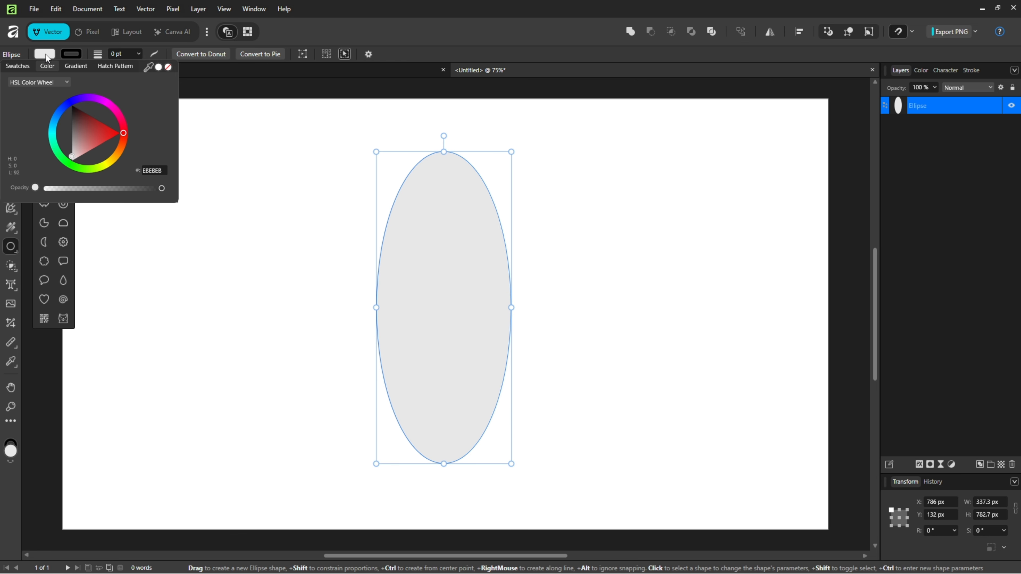
click(168, 66)
click(72, 55)
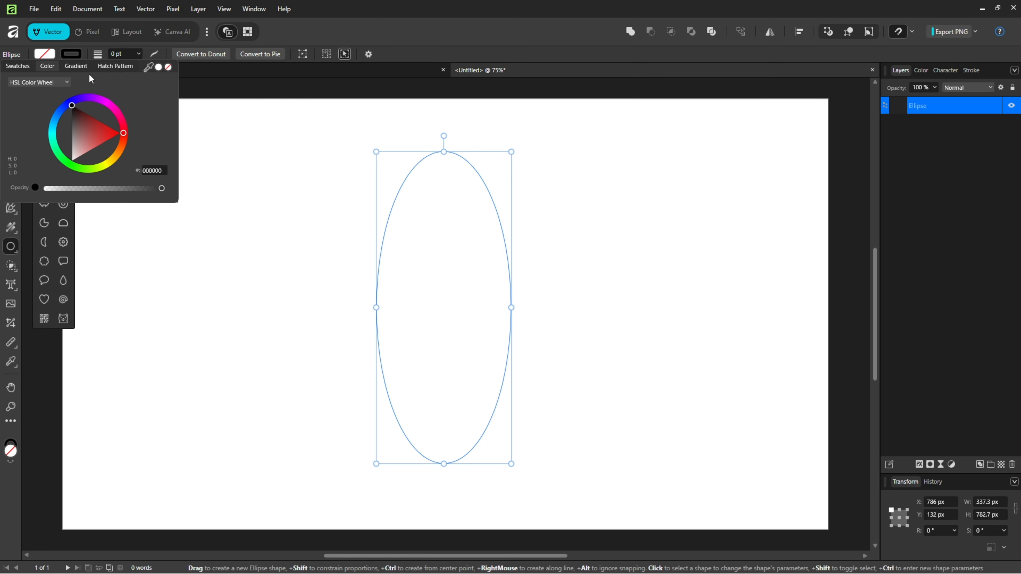
mouse_move(77, 102)
mouse_down()
mouse_move(86, 100)
mouse_move(67, 123)
mouse_up()
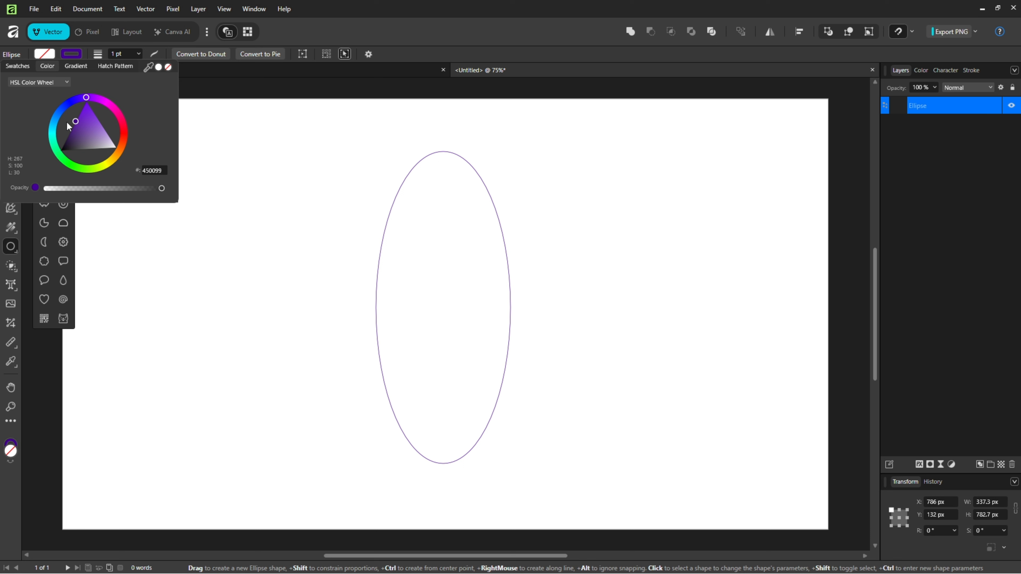
click(122, 53)
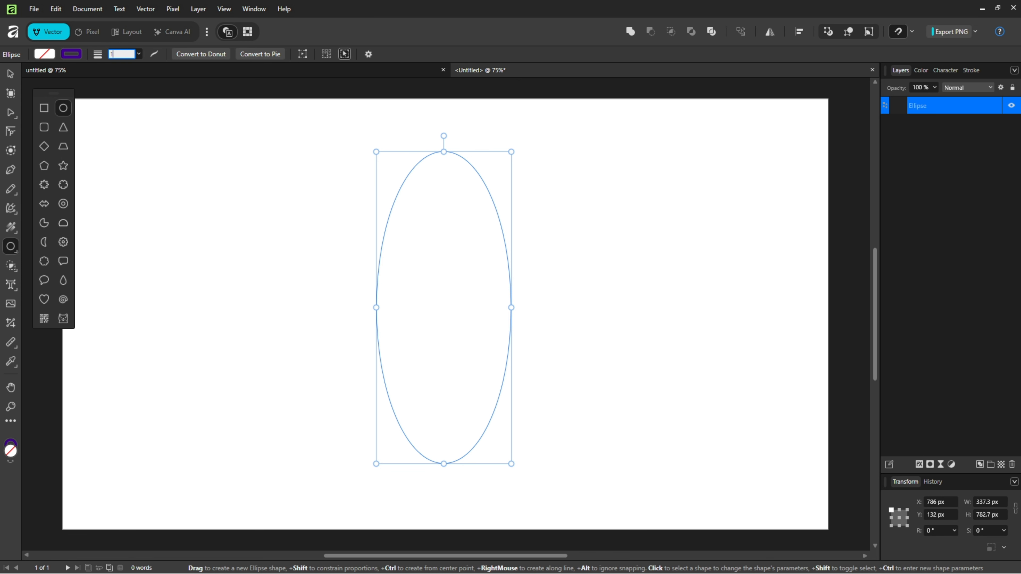
text(10)
key(Return)
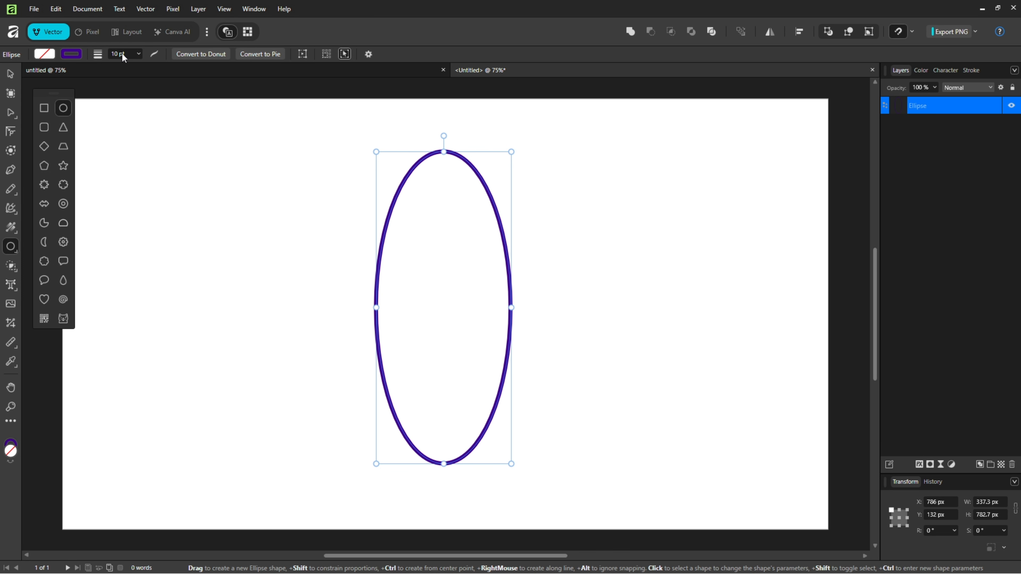
Step: Move the ellipse slightly down and right to about X 791 px, Y 149 px, and review its stroke settings
click(11, 78)
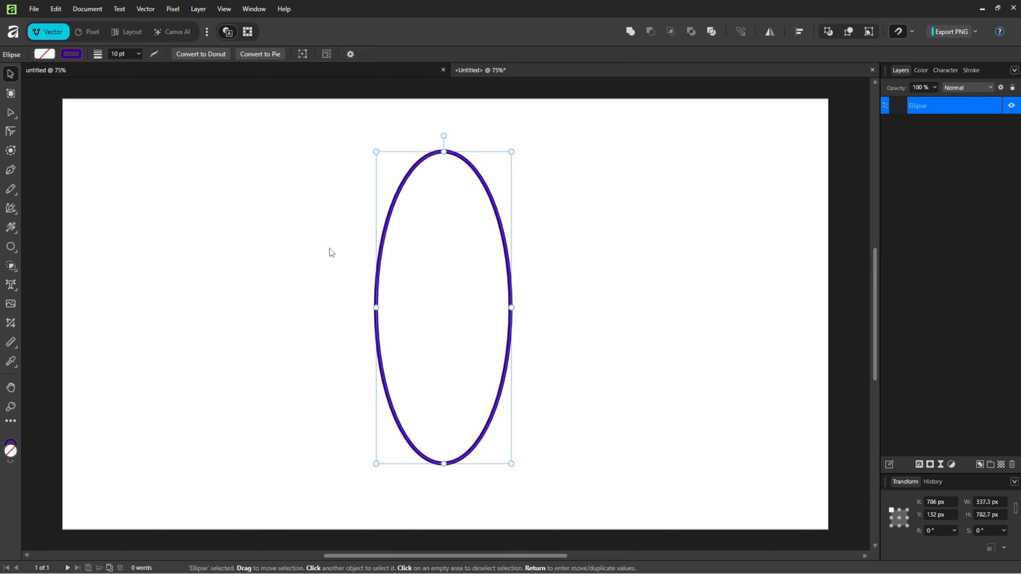
mouse_move(379, 286)
mouse_down()
mouse_move(399, 295)
mouse_move(381, 295)
mouse_up()
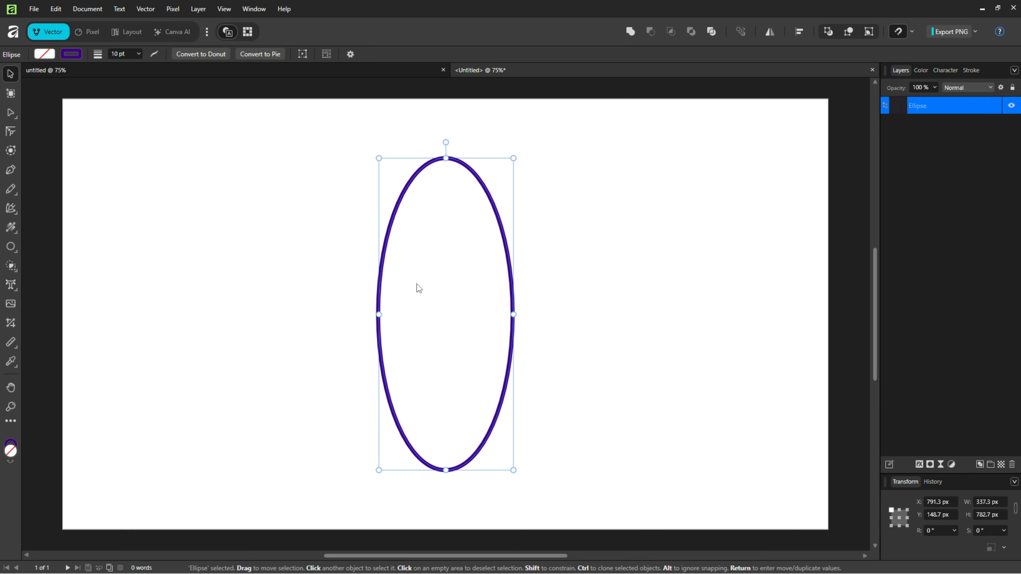
click(978, 70)
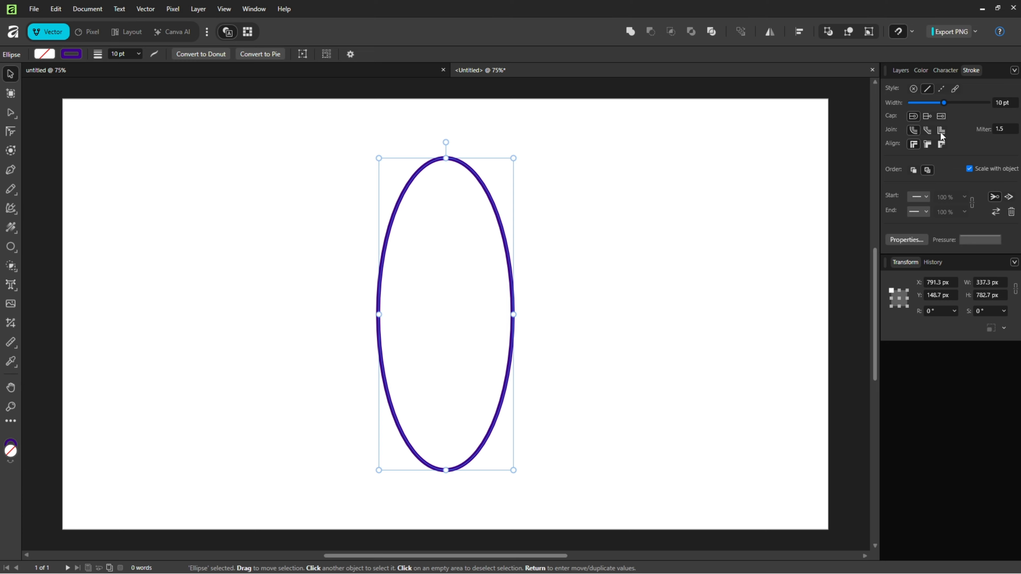
click(900, 71)
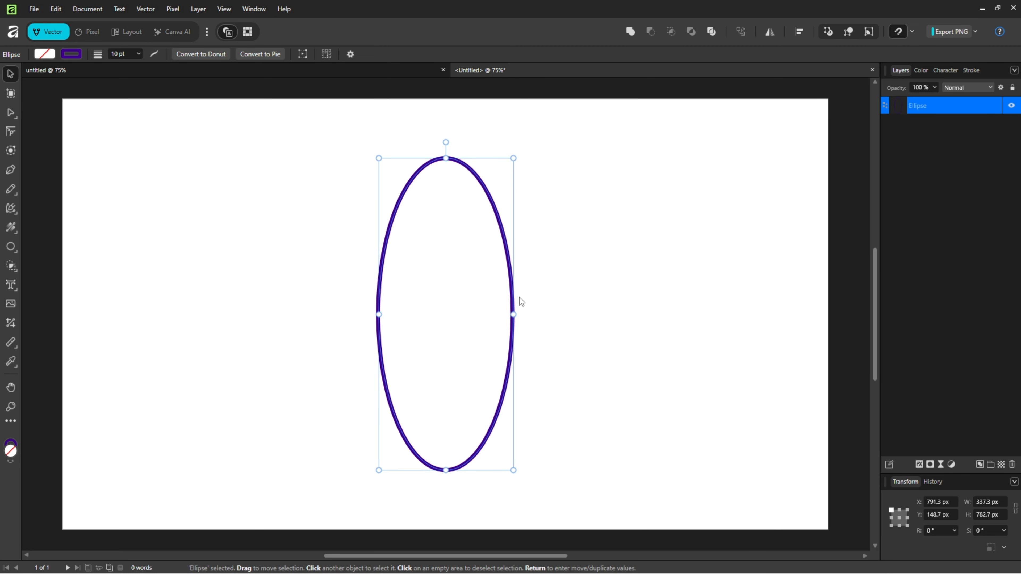
Step: Duplicate the ellipse twice, with the copies rotated to 60° and 120° about its centre to form three crossing orbits
key(ctrl+j)
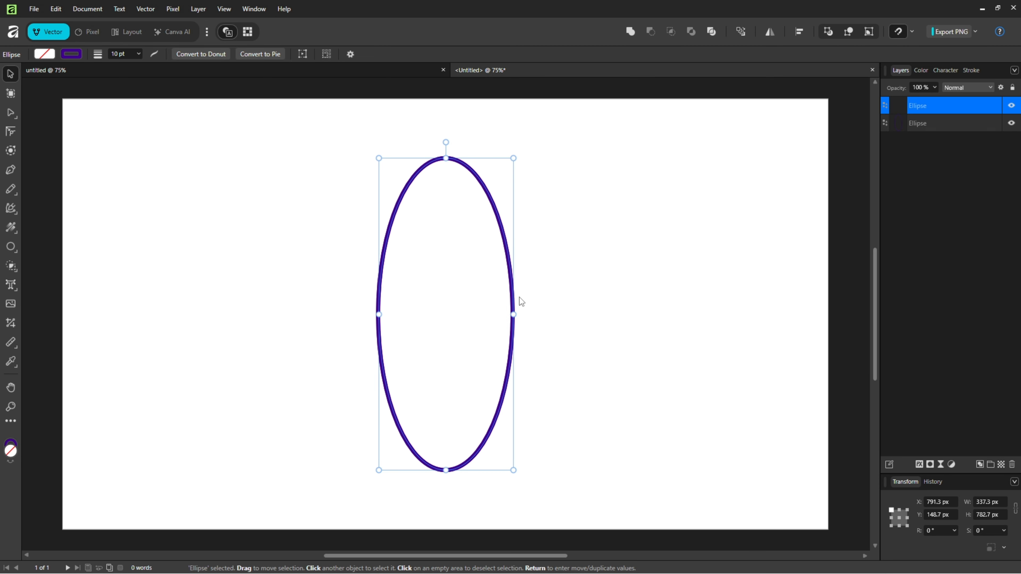
drag(445, 142, 288, 210)
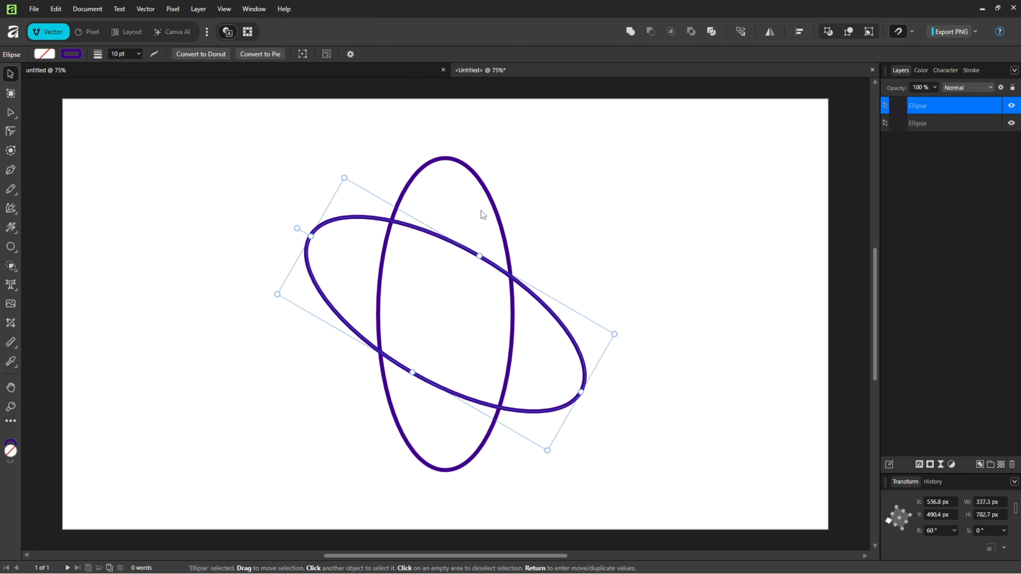
key(ctrl+j)
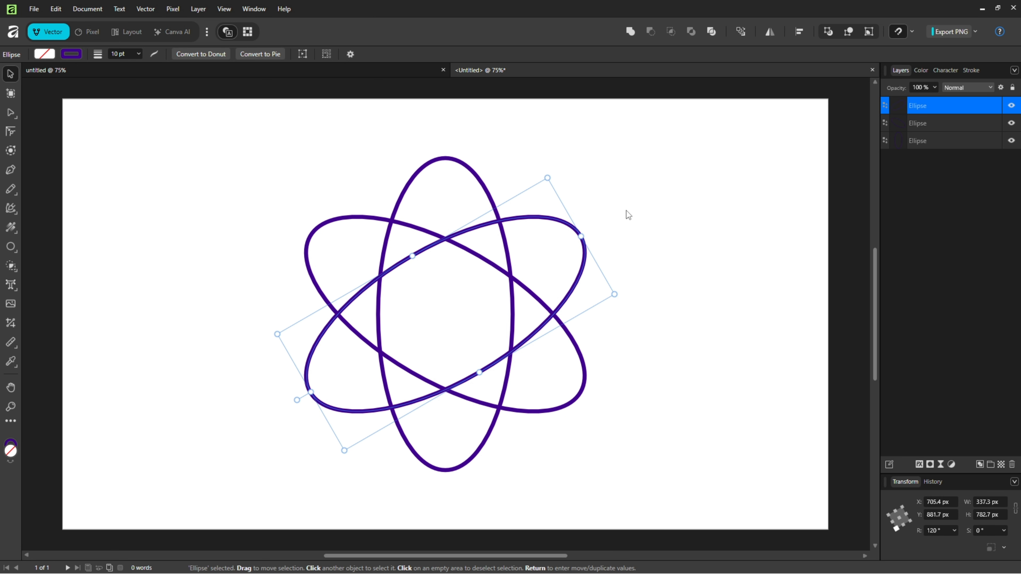
click(628, 215)
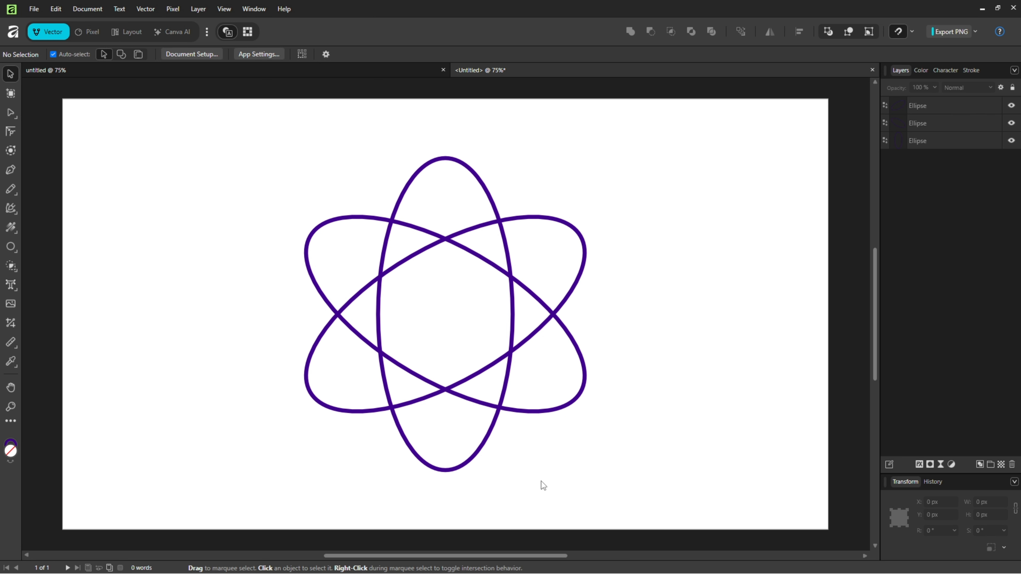
Step: Draw a circle about 92 px wide beside the orbits, with a bright blue 009DFF fill and no stroke
click(11, 246)
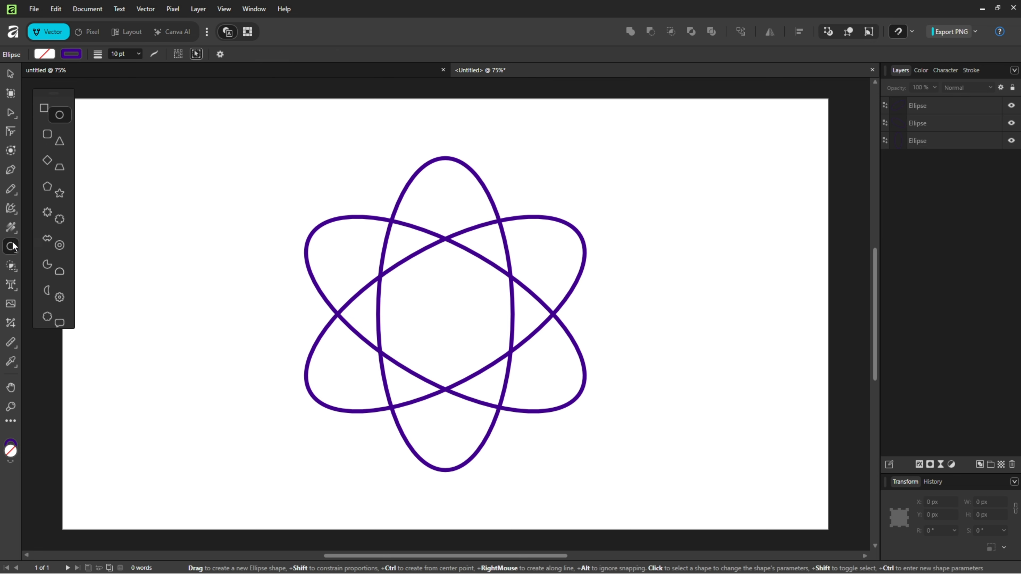
drag(188, 287, 231, 318)
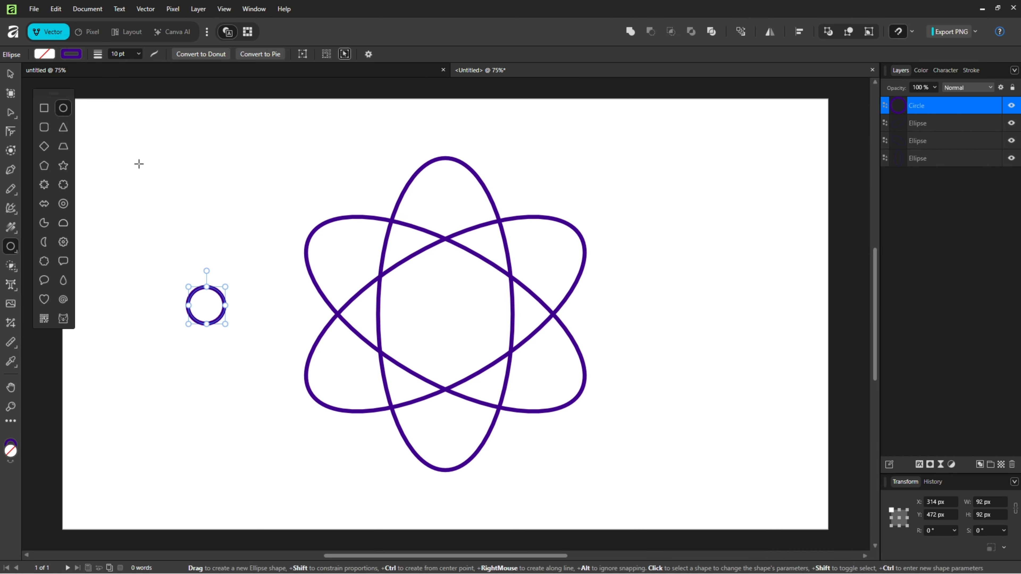
click(40, 56)
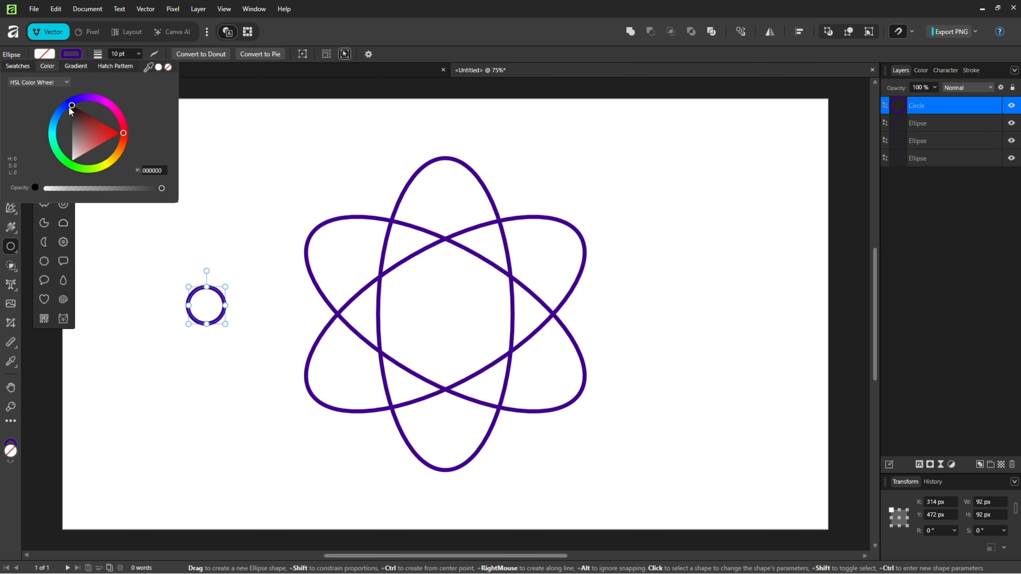
drag(69, 108, 55, 120)
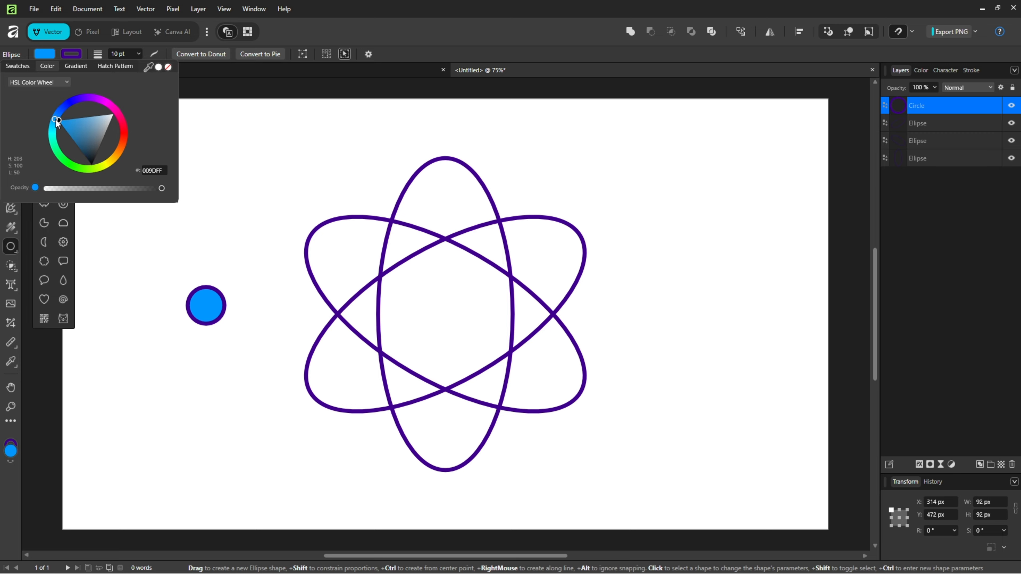
click(74, 54)
click(74, 54)
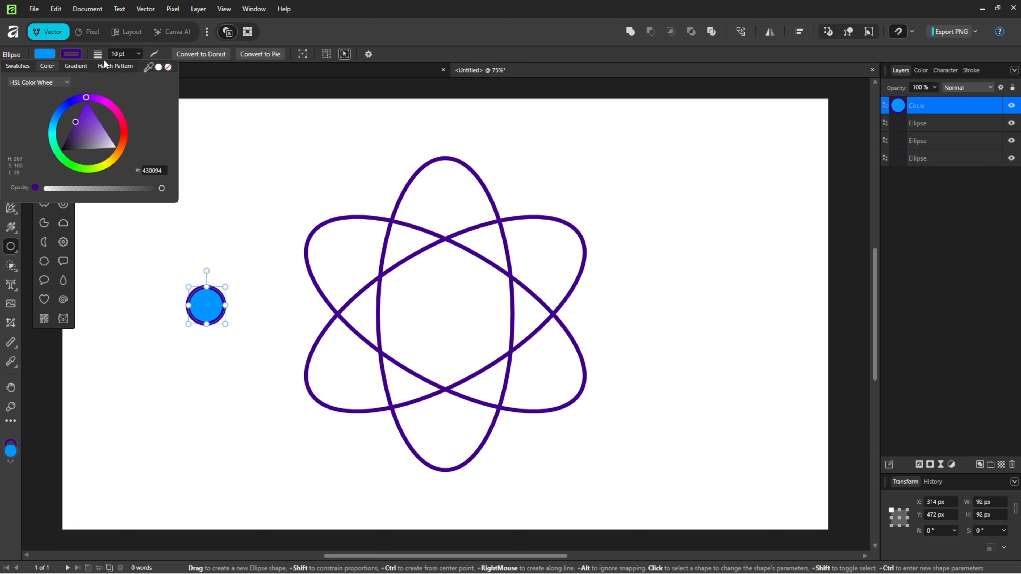
click(169, 66)
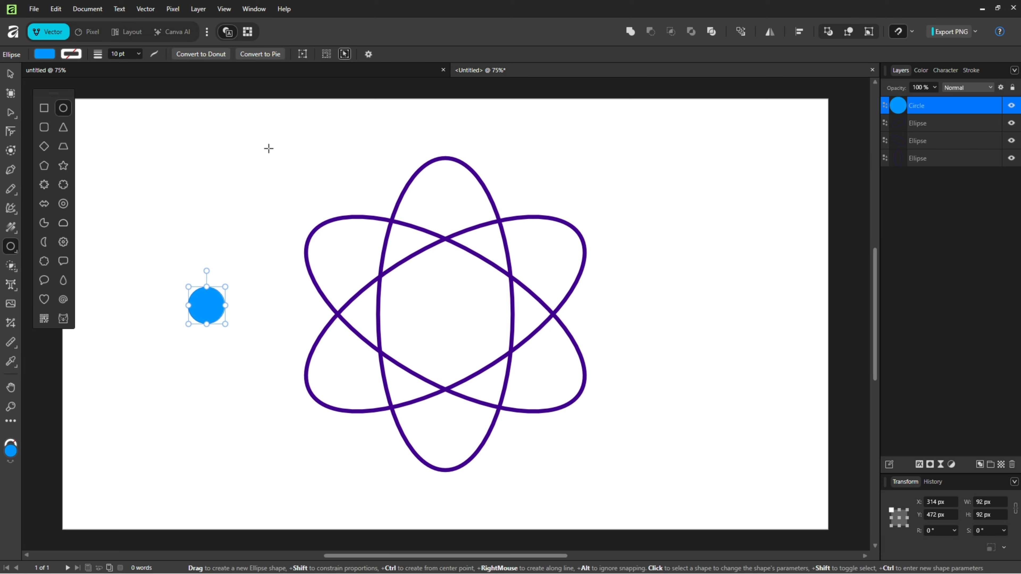
Step: Duplicate the blue circle twice and spread the three circles apart in a triangular arrangement
key(ctrl+j)
key(ctrl+j)
key(v)
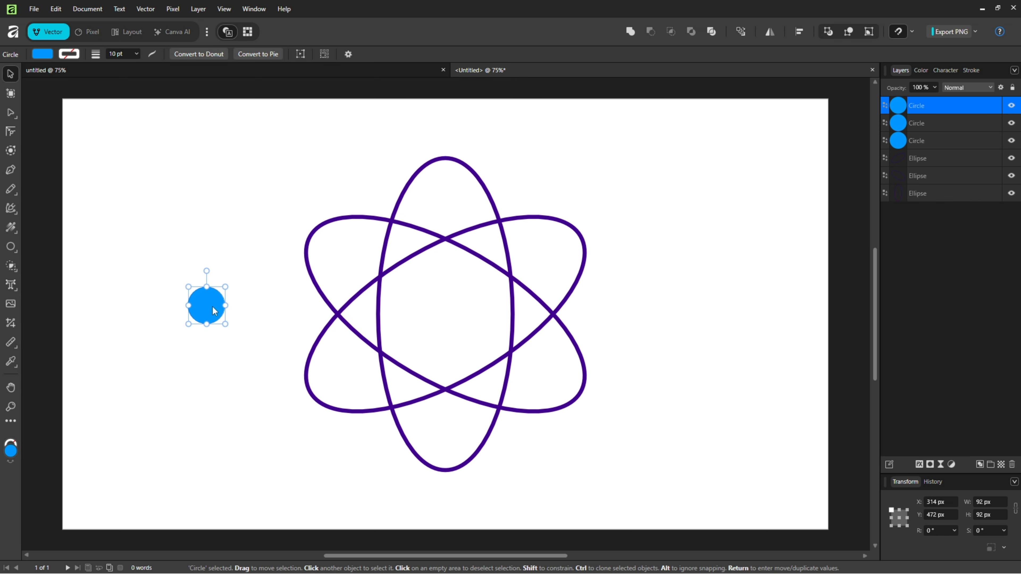
drag(213, 306, 237, 331)
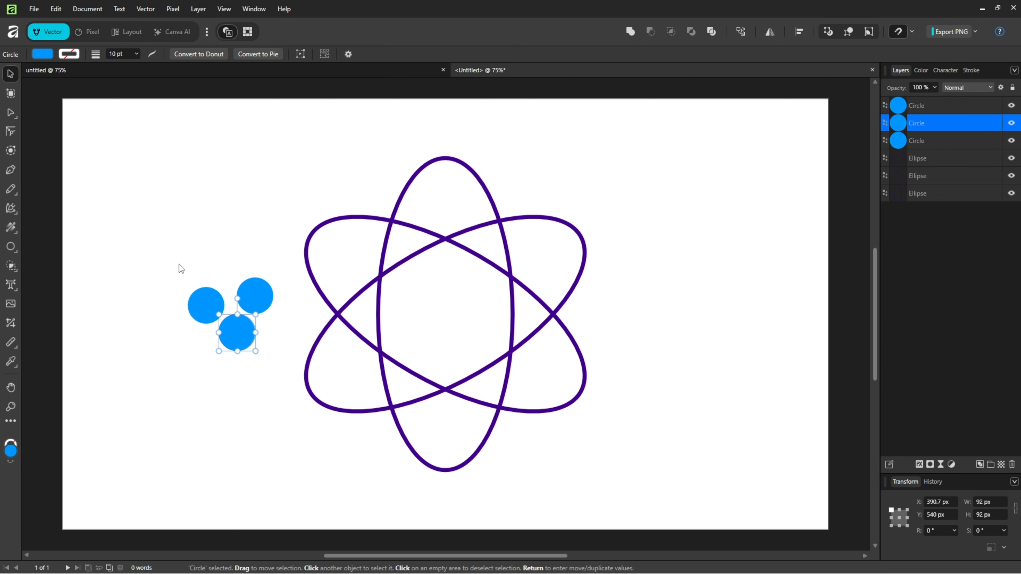
Step: Duplicate the three blue circles, place the copies just below the originals and recolour them orange
drag(178, 264, 268, 346)
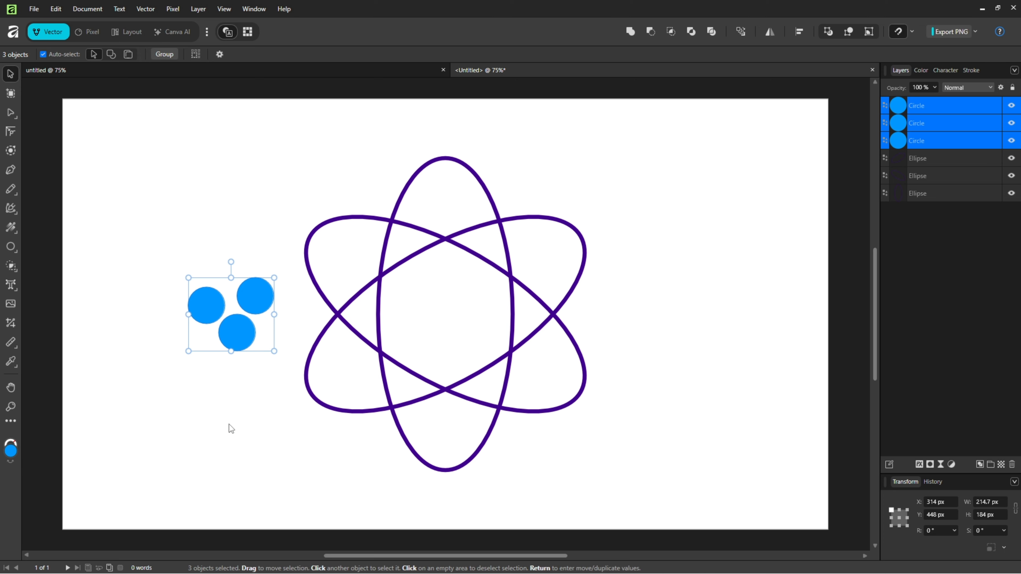
key(ctrl+j)
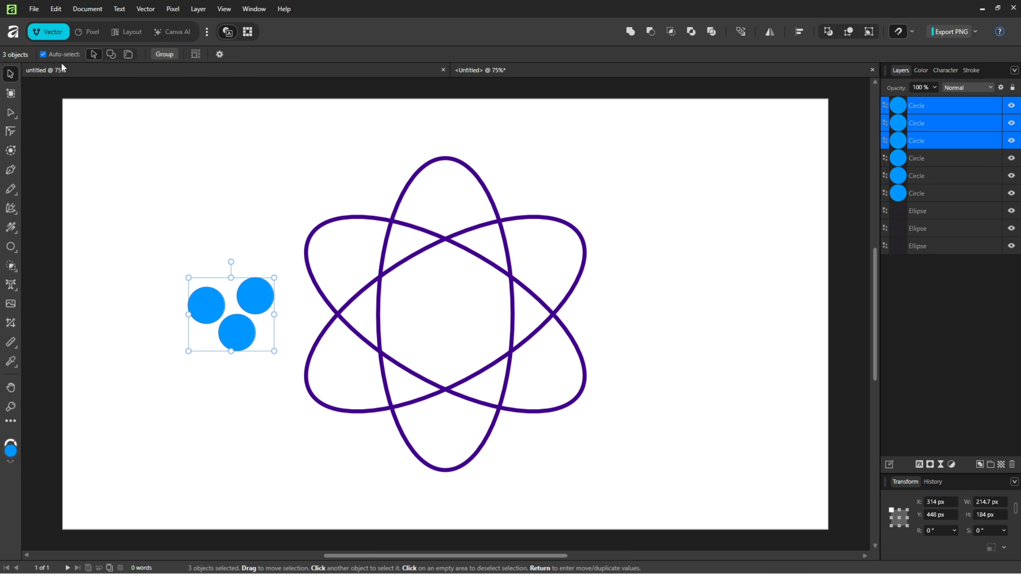
drag(257, 296, 261, 374)
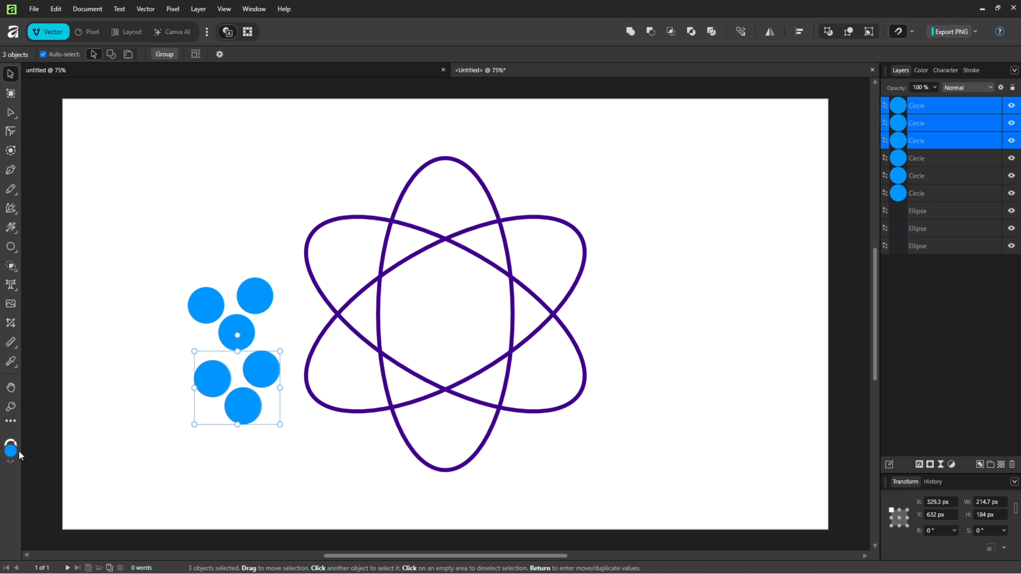
double_click(10, 452)
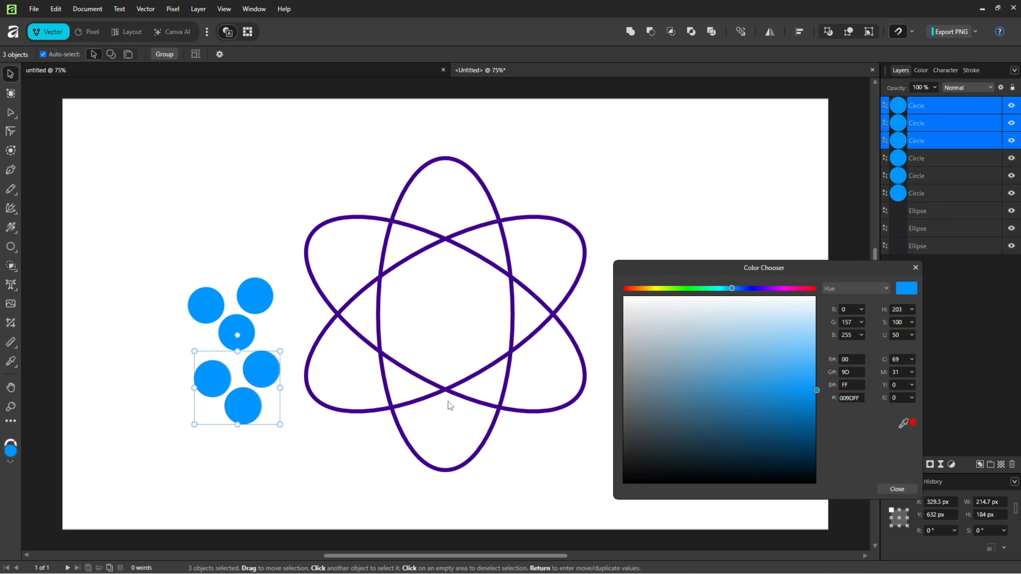
click(646, 289)
click(916, 267)
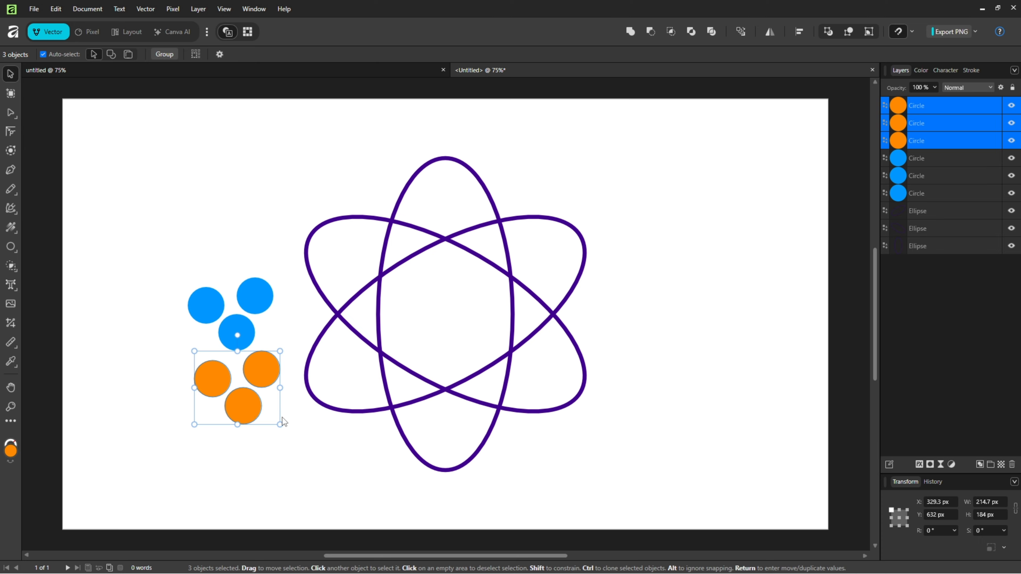
Step: Arrange the six circles into a tight overlapping ring with alternating blue and orange
click(295, 420)
click(239, 334)
drag(255, 297, 244, 278)
drag(206, 308, 261, 317)
drag(209, 366, 216, 278)
drag(261, 372, 261, 299)
drag(244, 413, 238, 333)
Step: Restack the ring with the upper-left orange circle at the very back, and the lower-right blue and then the bottom orange circle brought to the front
click(223, 295)
key(ctrl+shift+[)
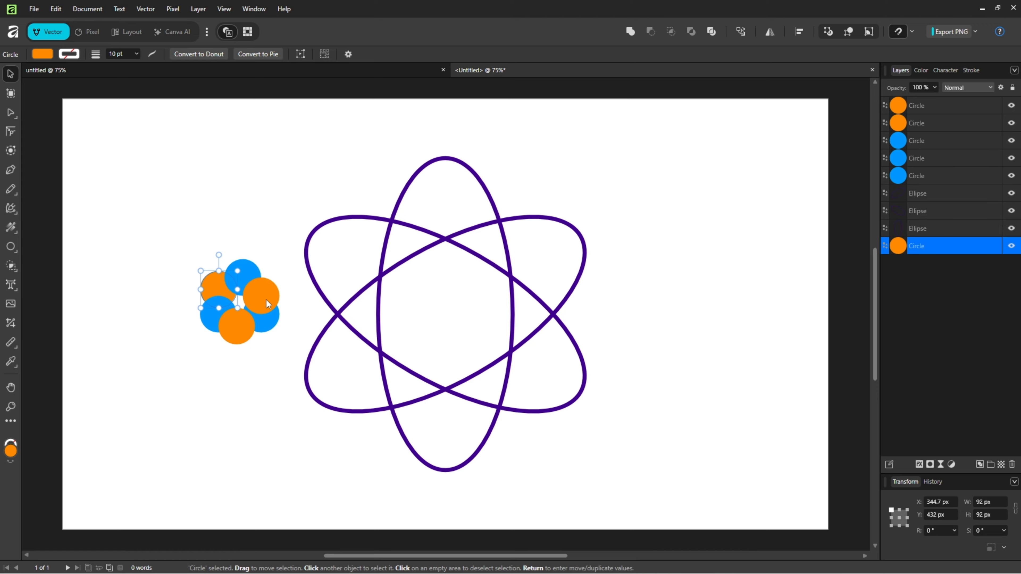
click(242, 329)
key(ctrl+shift+[)
click(246, 401)
click(265, 325)
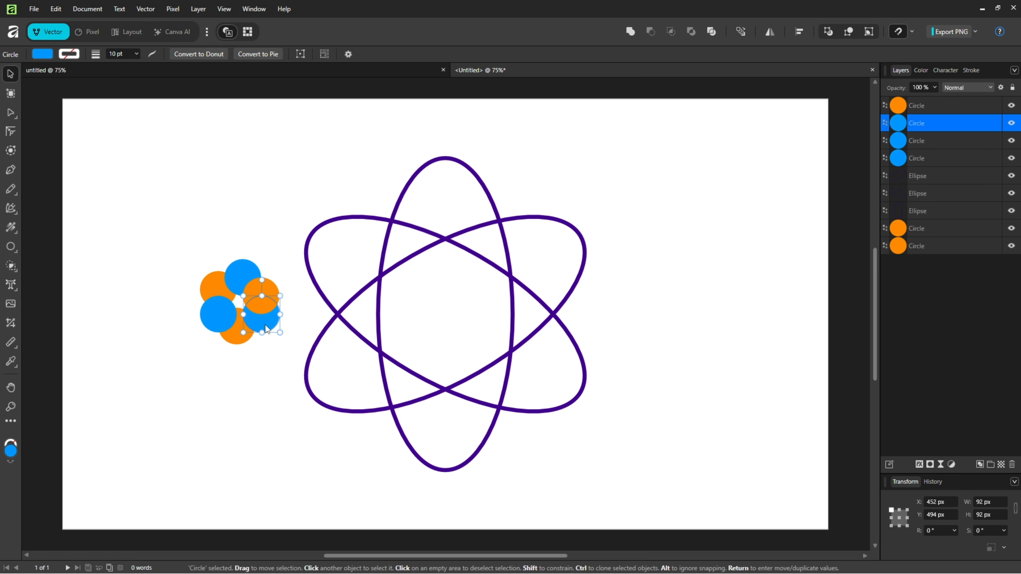
key(ctrl+shift+])
click(230, 340)
key(ctrl+shift+])
Step: Select all six circles and move the cluster to the centre of the three orbits
click(185, 364)
drag(172, 244, 465, 335)
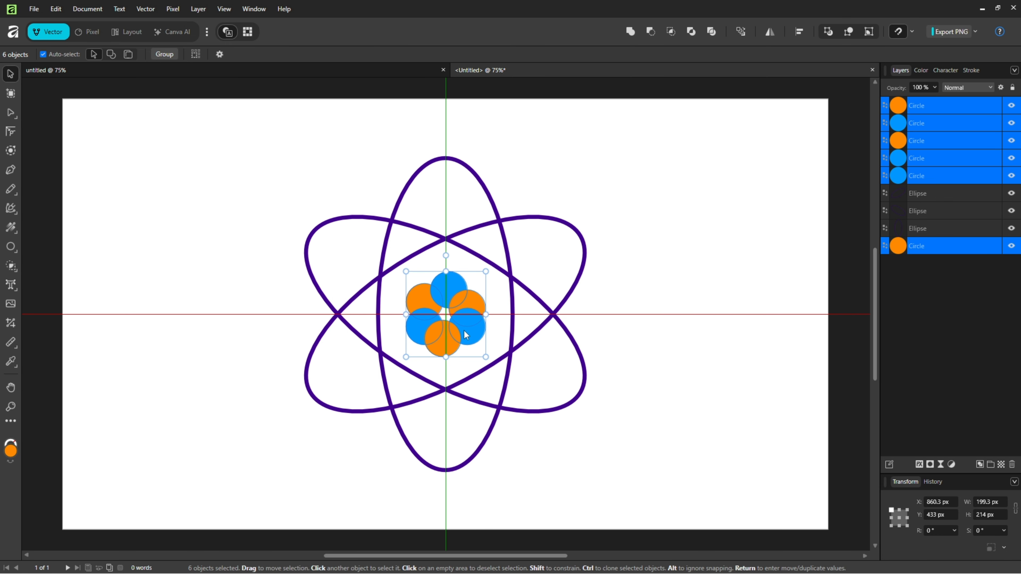
click(154, 363)
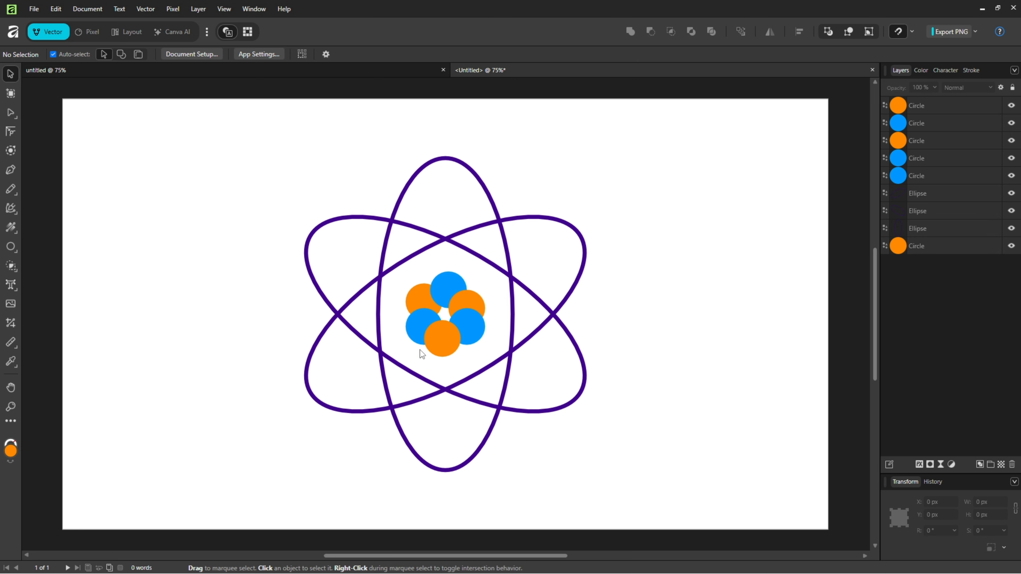
Step: Draw a circle about 271 px wide around the nucleus cluster, with no fill and a green stroke
click(10, 246)
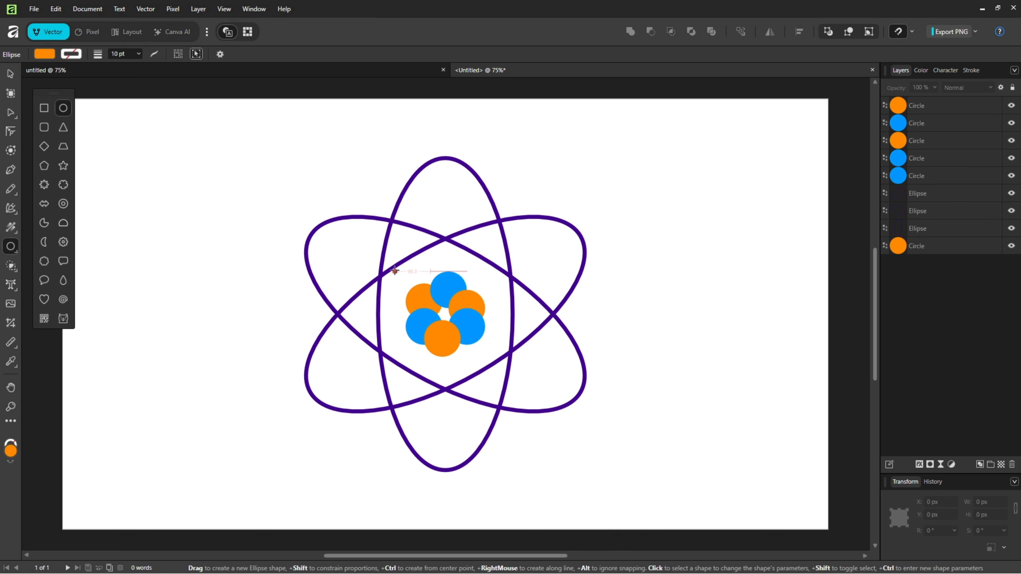
drag(394, 271, 498, 385)
click(42, 54)
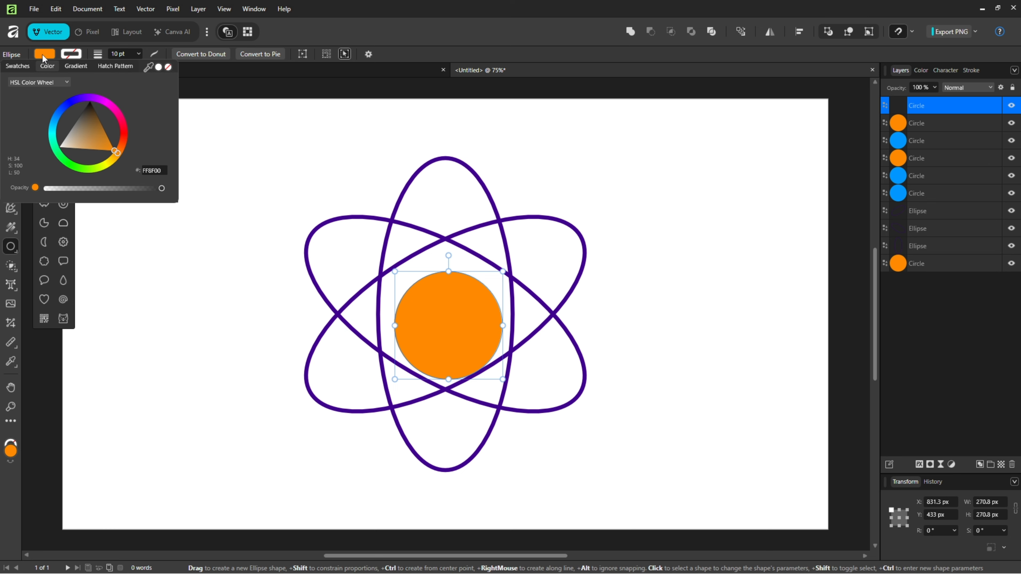
click(168, 67)
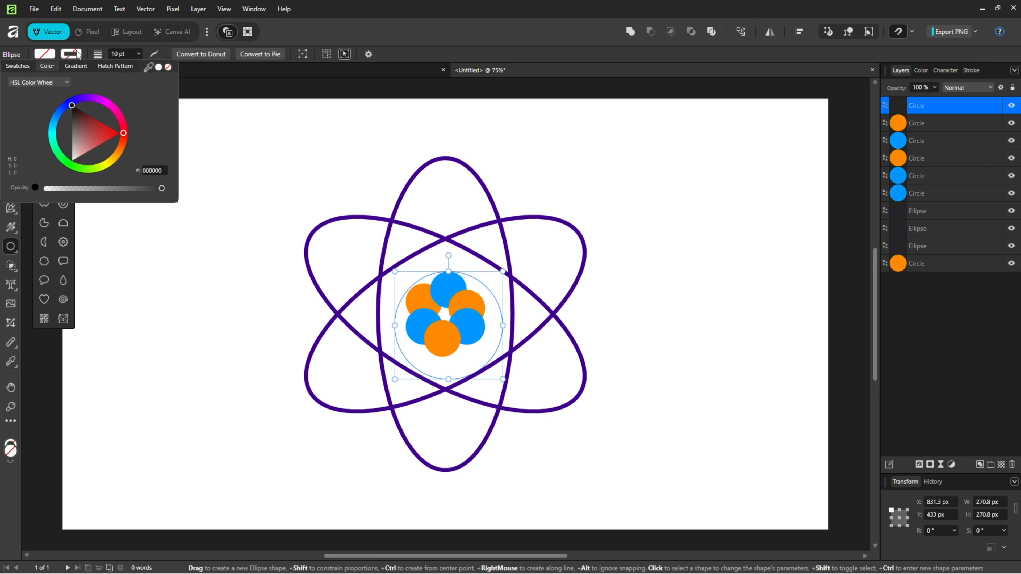
mouse_move(52, 121)
mouse_down()
mouse_move(64, 156)
mouse_move(90, 171)
mouse_move(105, 140)
mouse_up()
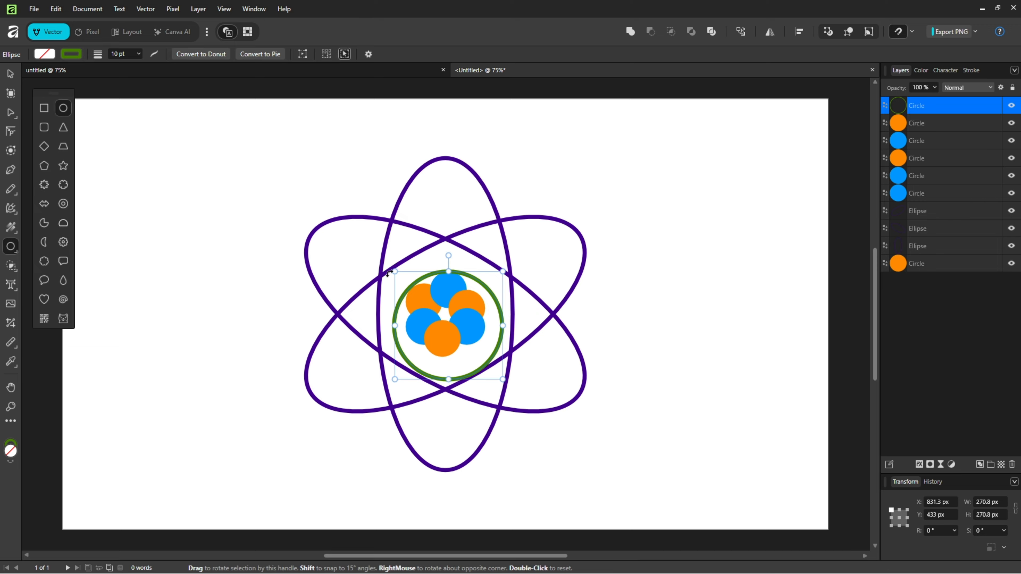
Step: Enlarge the green ring to about 290 px wide and align it to the page centre horizontally and vertically
drag(389, 272, 386, 267)
click(799, 31)
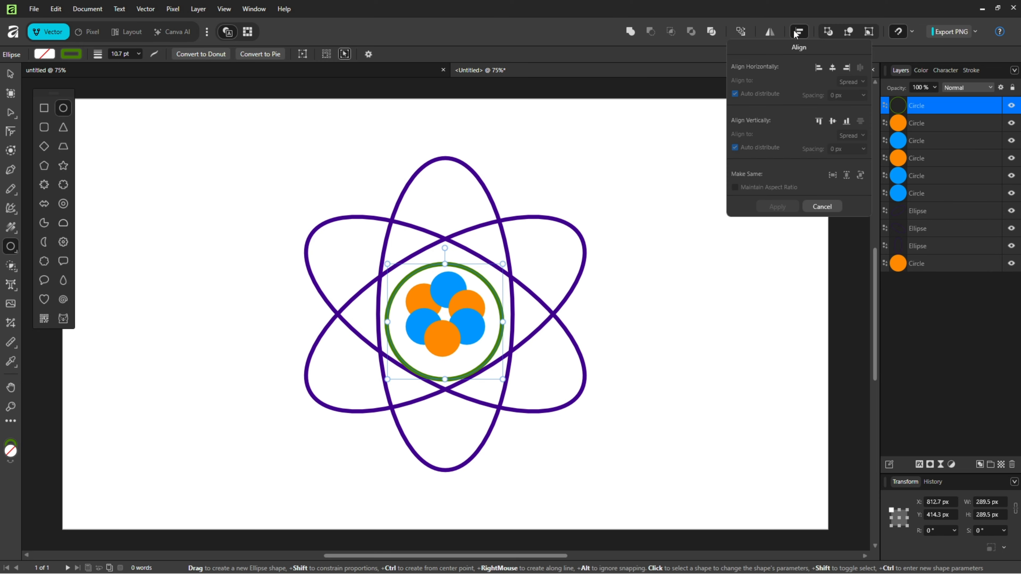
click(833, 68)
click(831, 121)
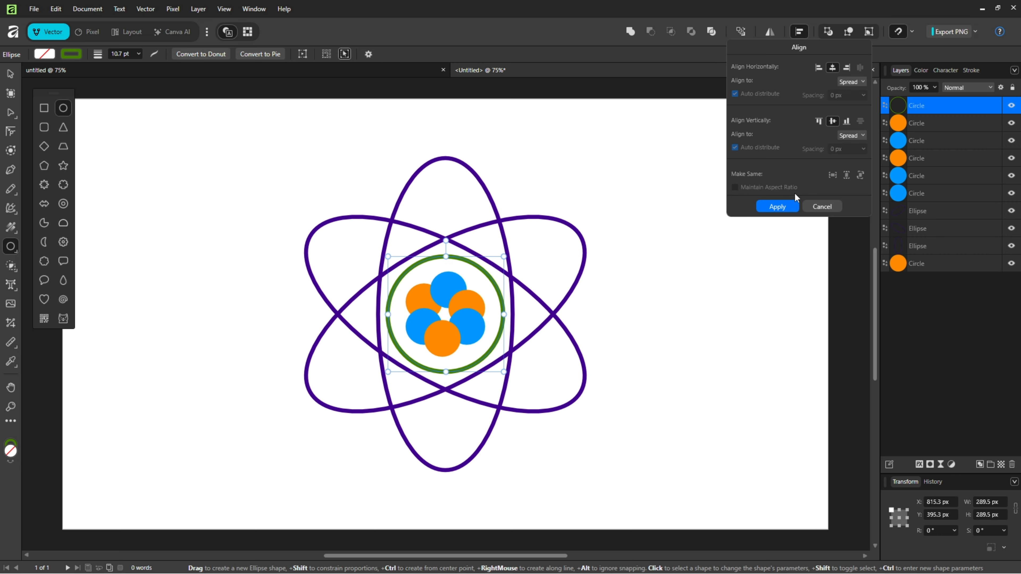
click(783, 207)
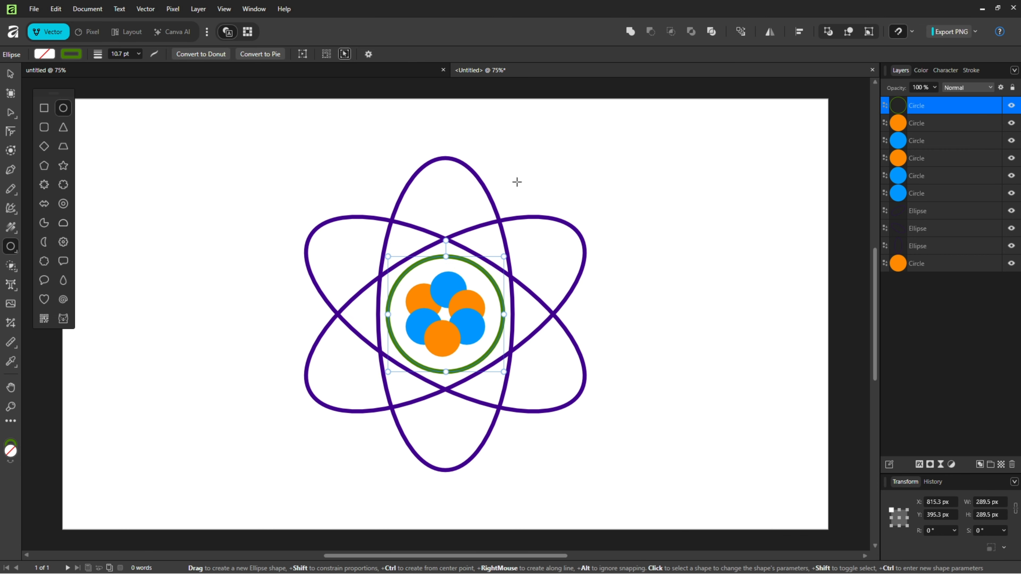
click(513, 236)
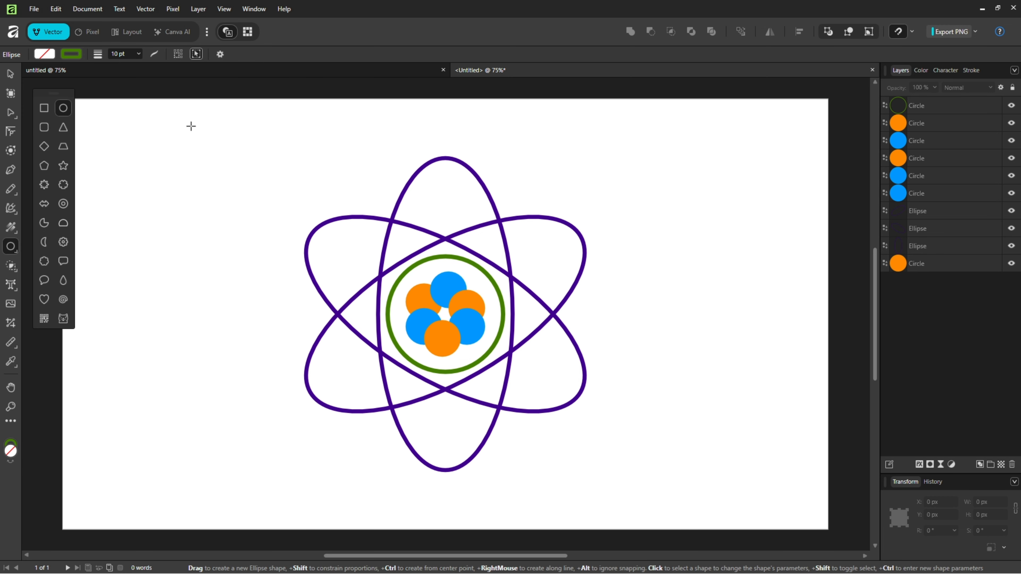
Step: Place a copy of the nucleus's lower-right blue circle outside the orbits and fill the copy with red
click(12, 79)
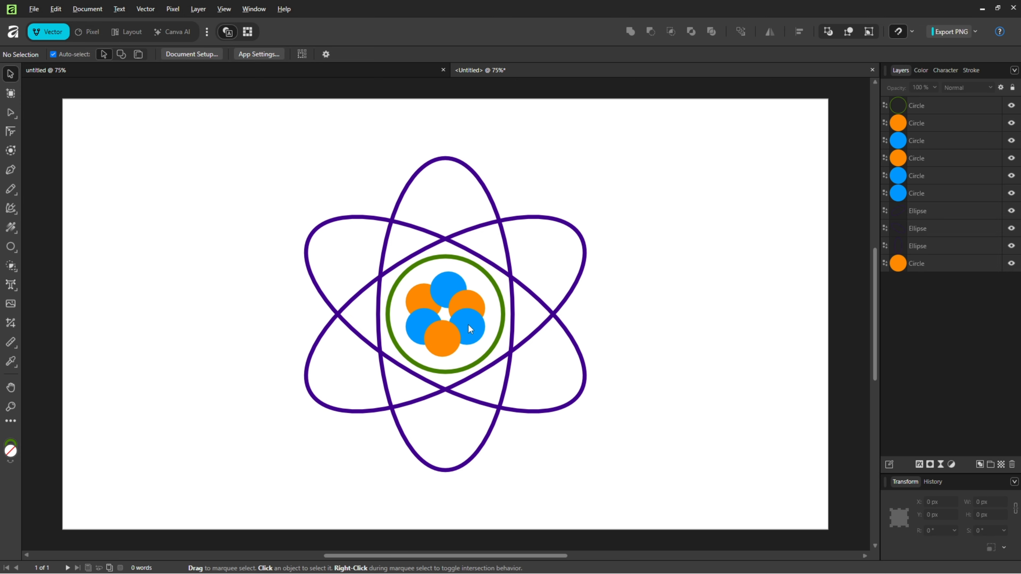
drag(470, 328, 597, 421)
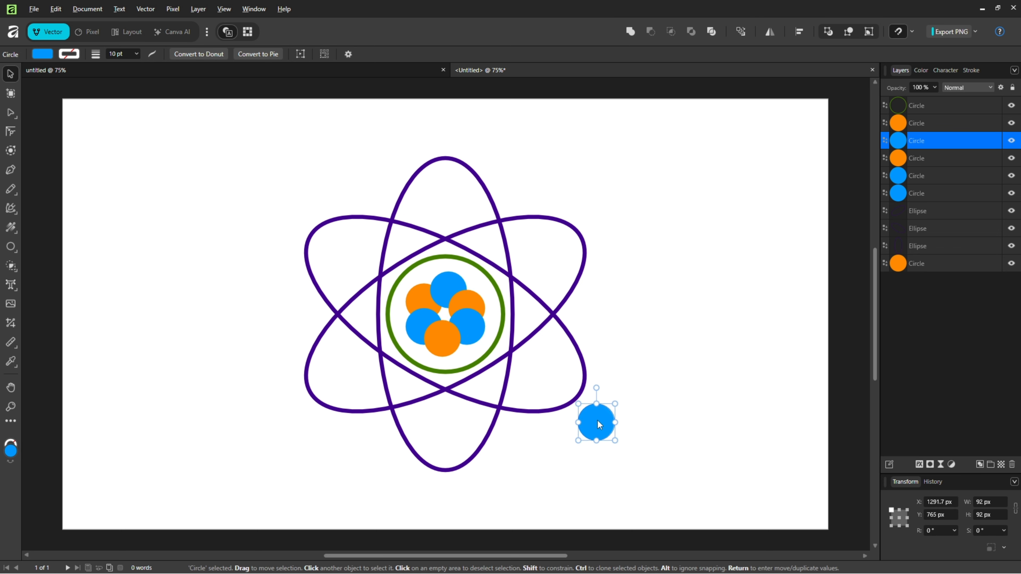
click(43, 54)
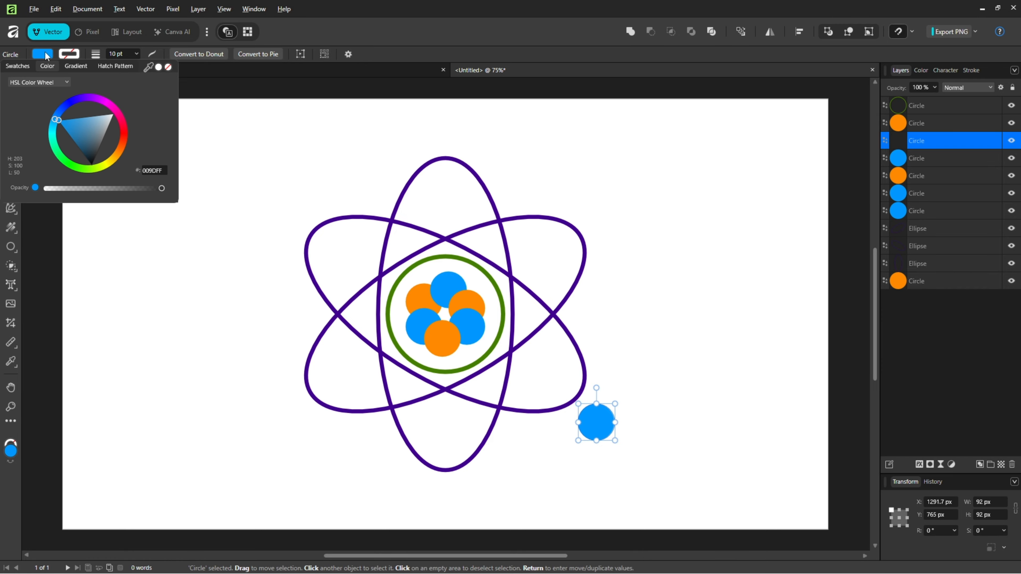
drag(126, 141, 127, 134)
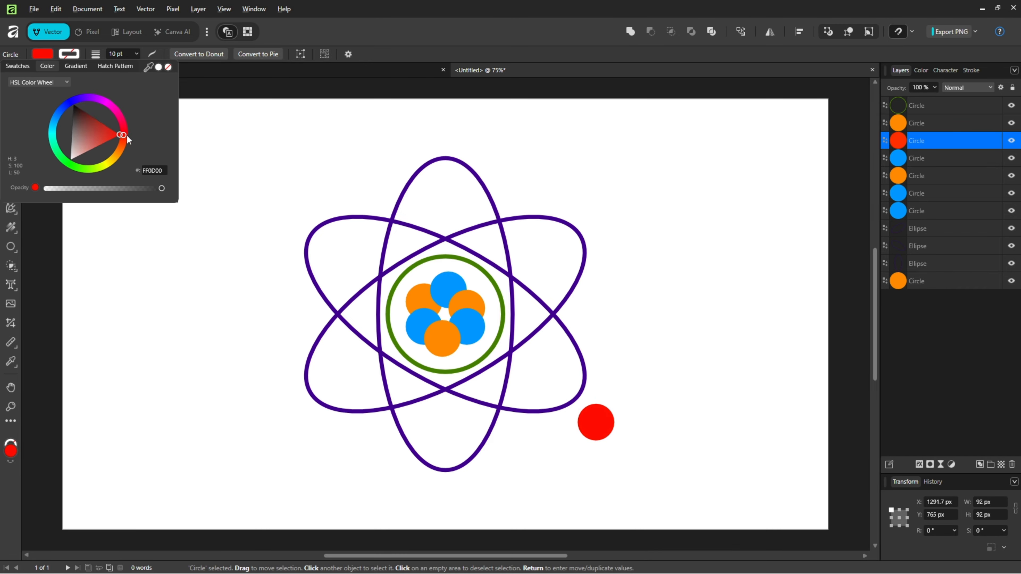
Step: Position three red circles as electrons, one on each orbit: at the lower right, upper left and lower left of the atom
click(596, 417)
drag(597, 417, 355, 404)
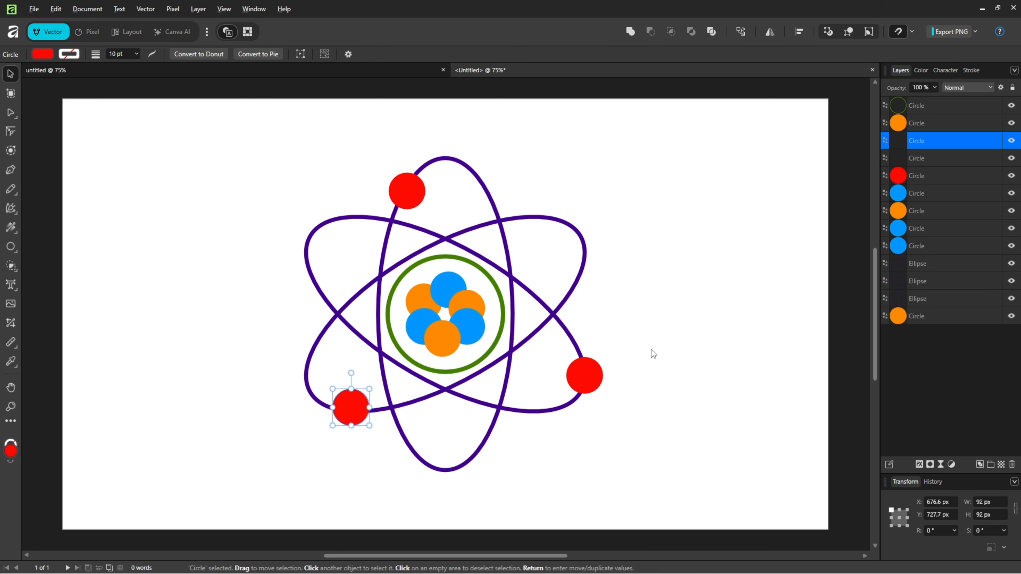
click(643, 352)
click(586, 370)
click(410, 185)
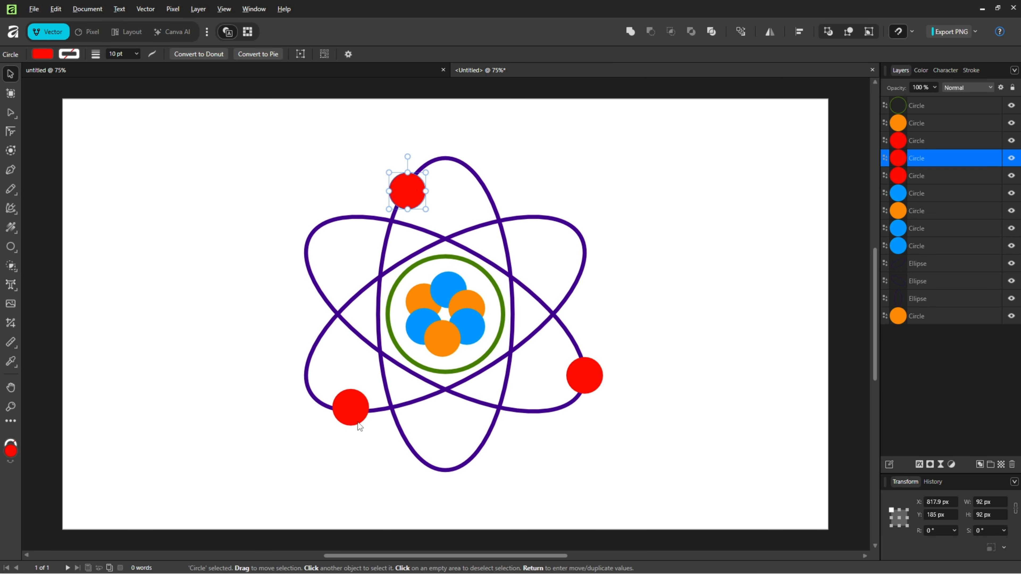
click(354, 406)
click(699, 375)
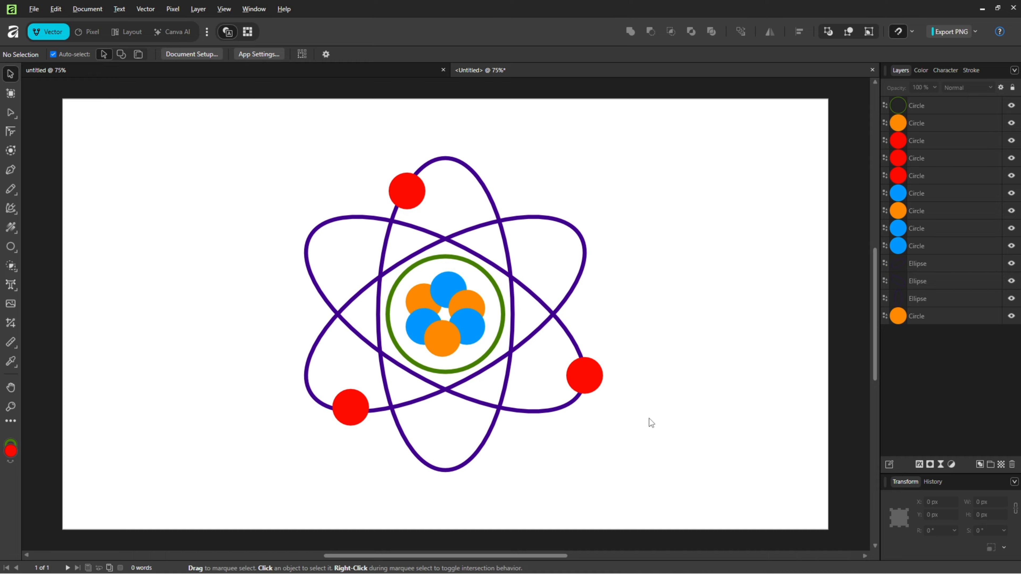
Step: Delete the six blue and orange circles from the nucleus
click(420, 292)
shift+click(447, 286)
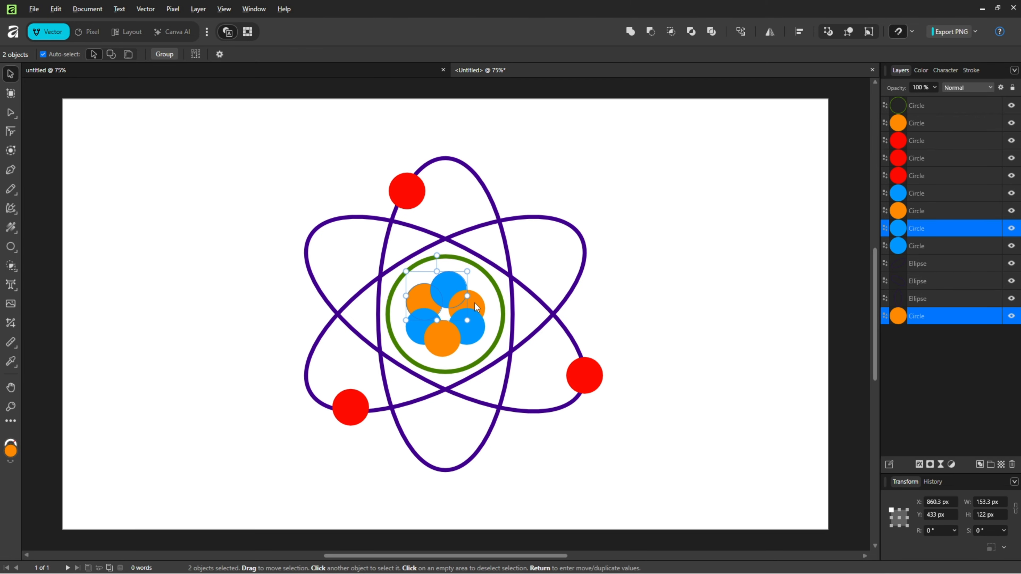
shift+click(470, 303)
shift+click(463, 336)
shift+click(414, 334)
shift+click(439, 353)
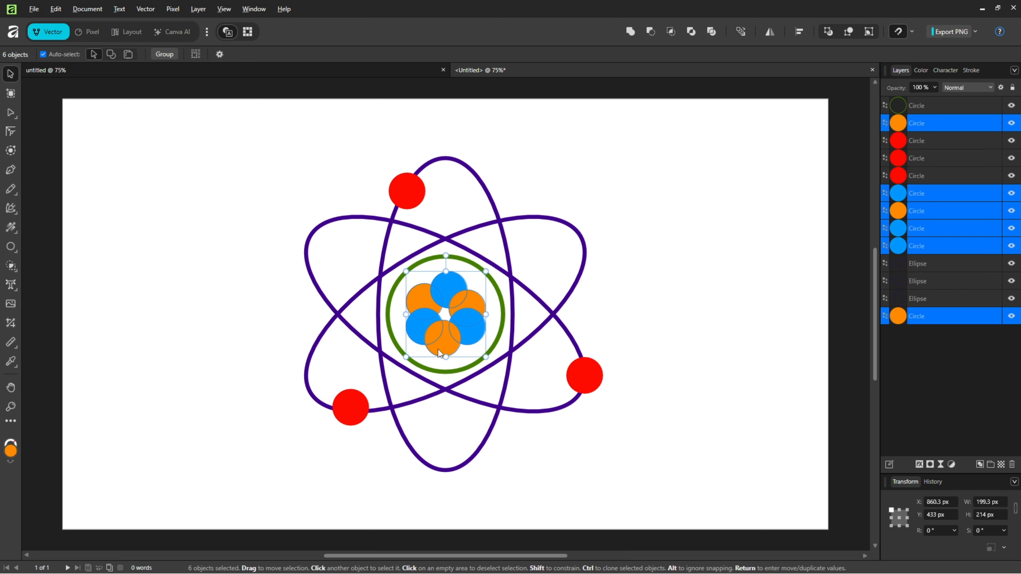
key(Delete)
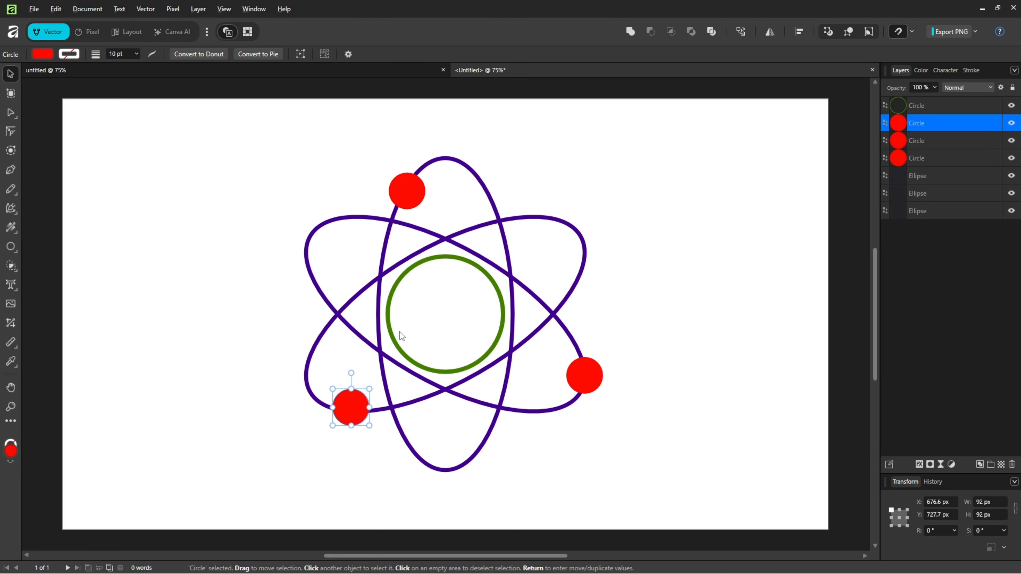
Step: Turn the green ring into a smaller, centred solid nucleus with a dark green fill (427C00) and no stroke
click(390, 334)
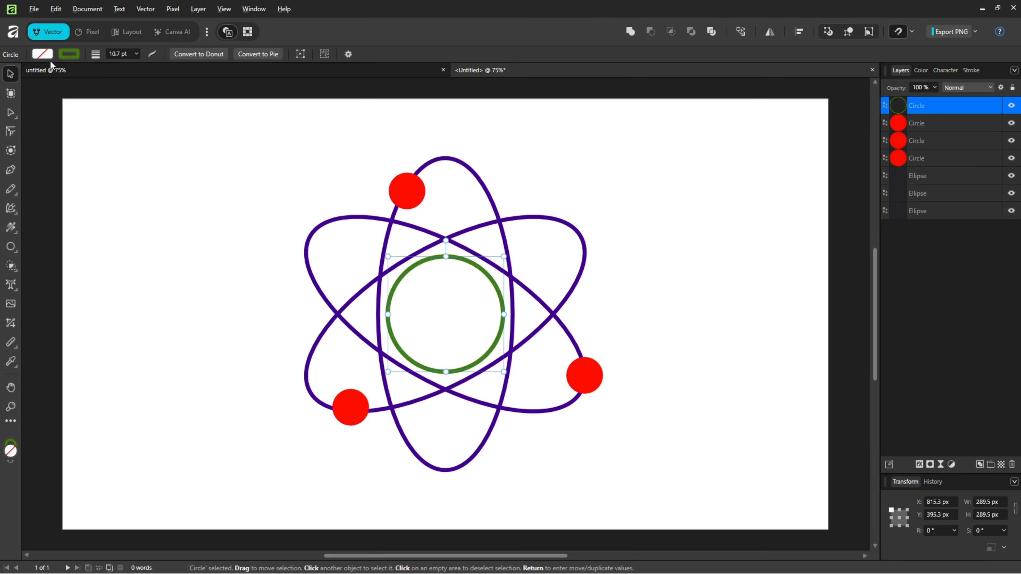
click(43, 54)
click(91, 166)
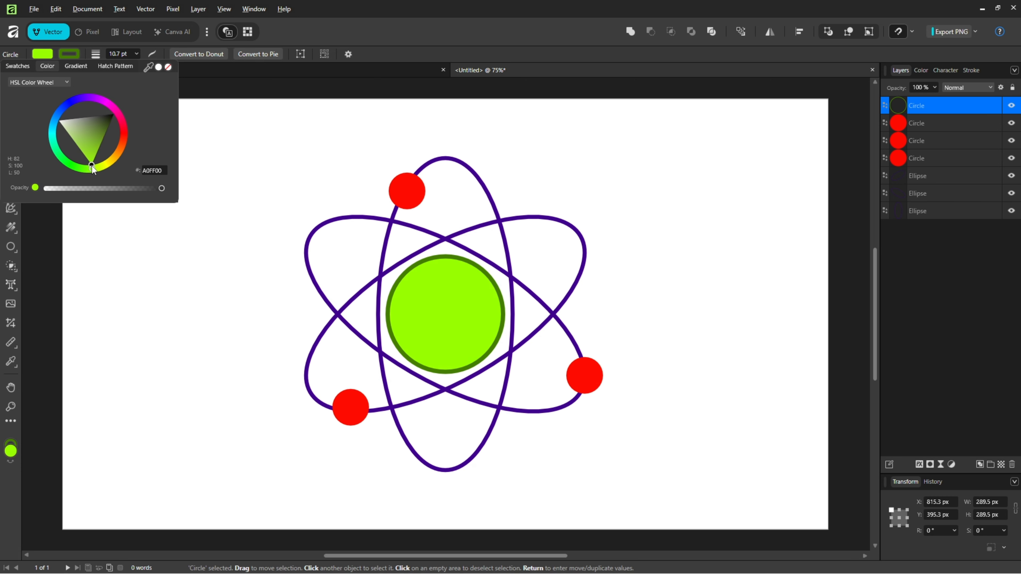
drag(98, 146, 102, 140)
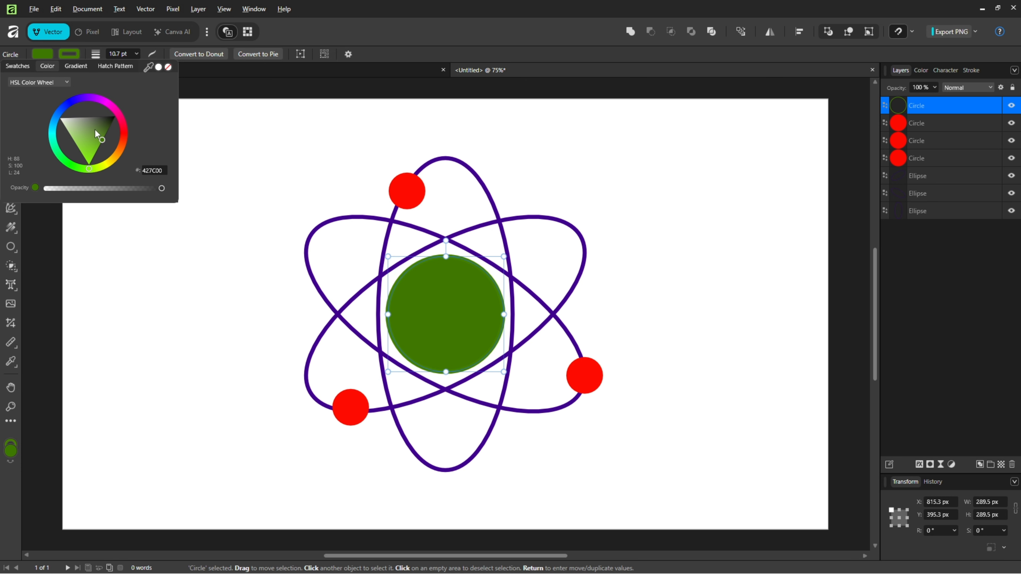
click(169, 66)
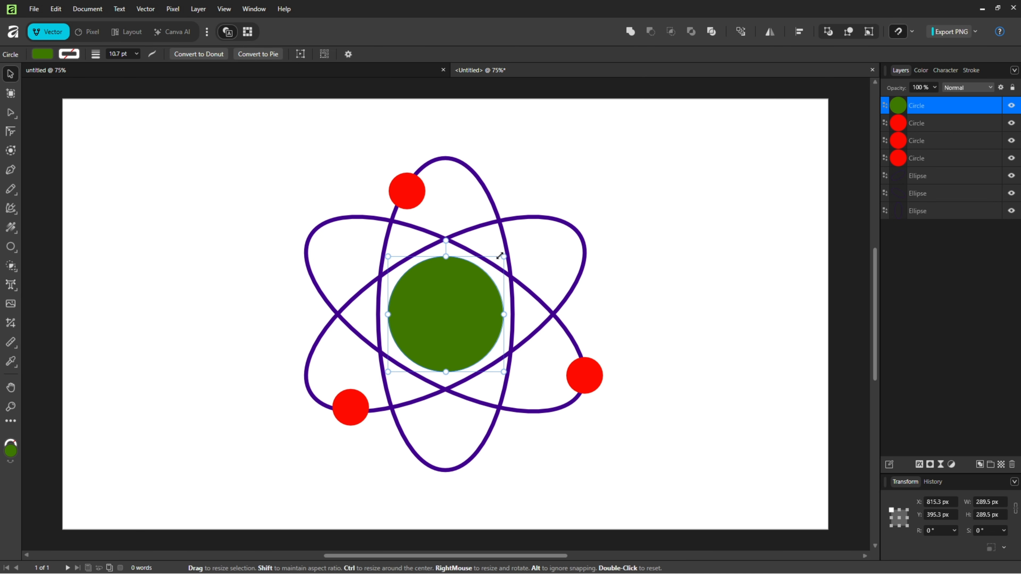
drag(503, 256, 459, 264)
Step: Enlarge the three red electrons together to about 110 px wide and reposition each one on its orbit
click(414, 197)
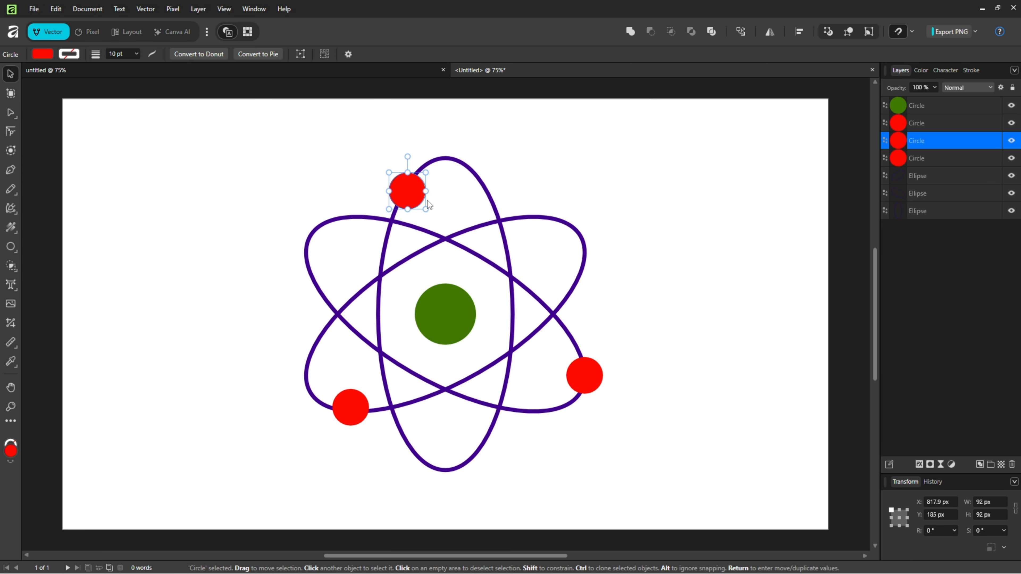
shift+click(585, 376)
shift+click(352, 398)
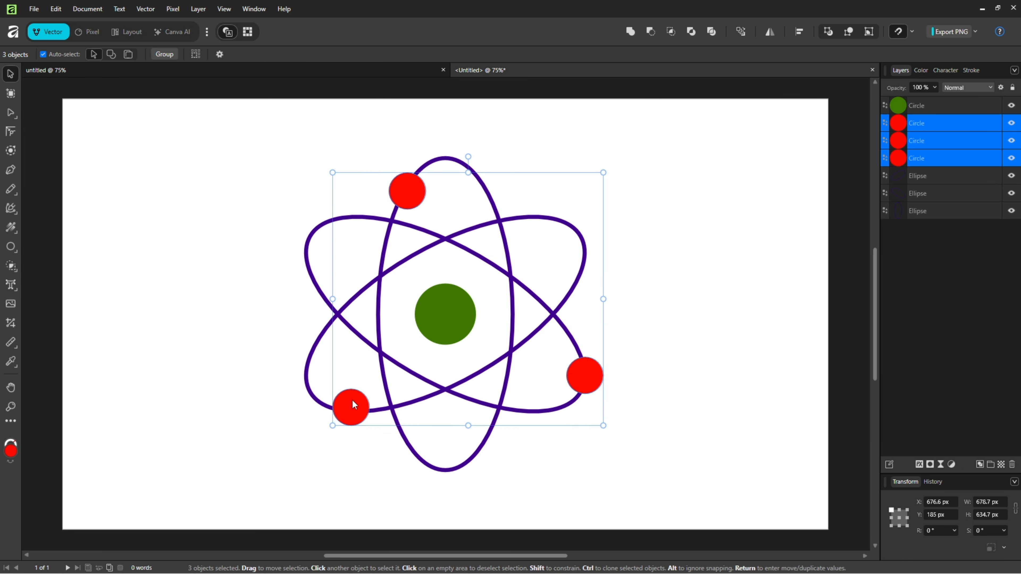
drag(601, 429, 631, 445)
click(686, 399)
drag(609, 399, 581, 393)
drag(395, 169, 415, 170)
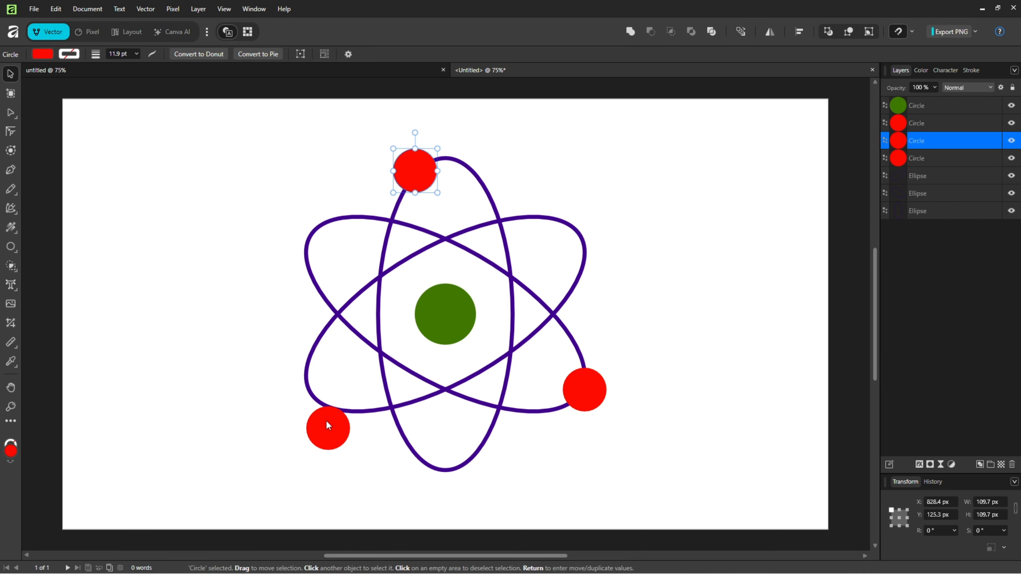
drag(329, 423, 336, 408)
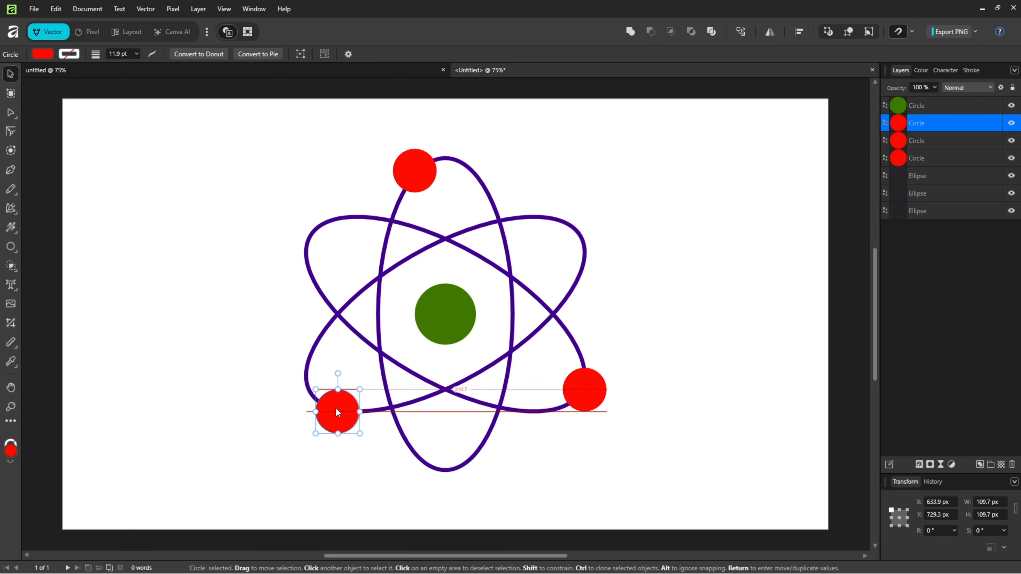
click(686, 299)
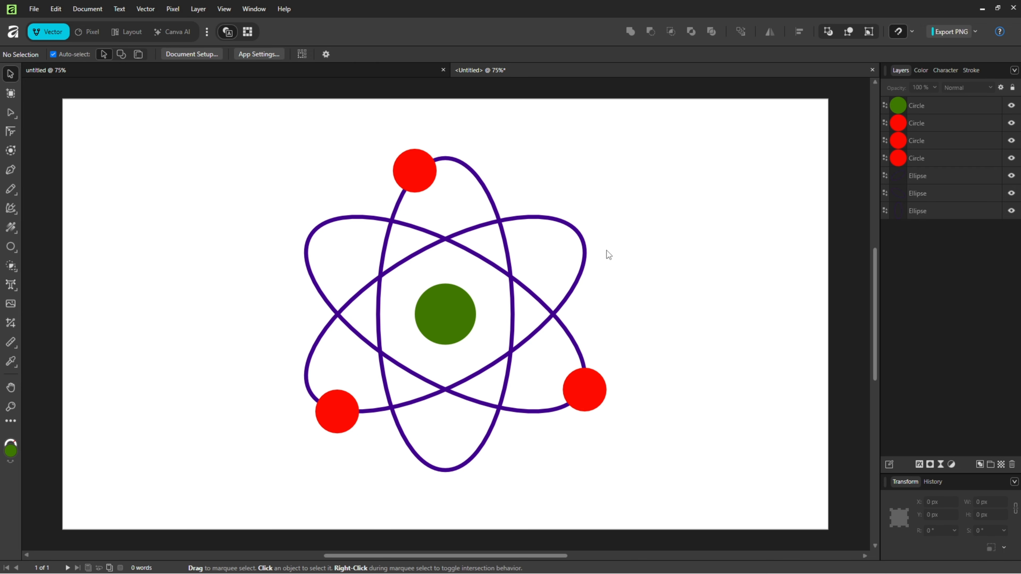
Step: Scale the whole atom down to a tiny icon near the page centre
drag(642, 189, 247, 477)
drag(610, 473, 453, 339)
click(529, 340)
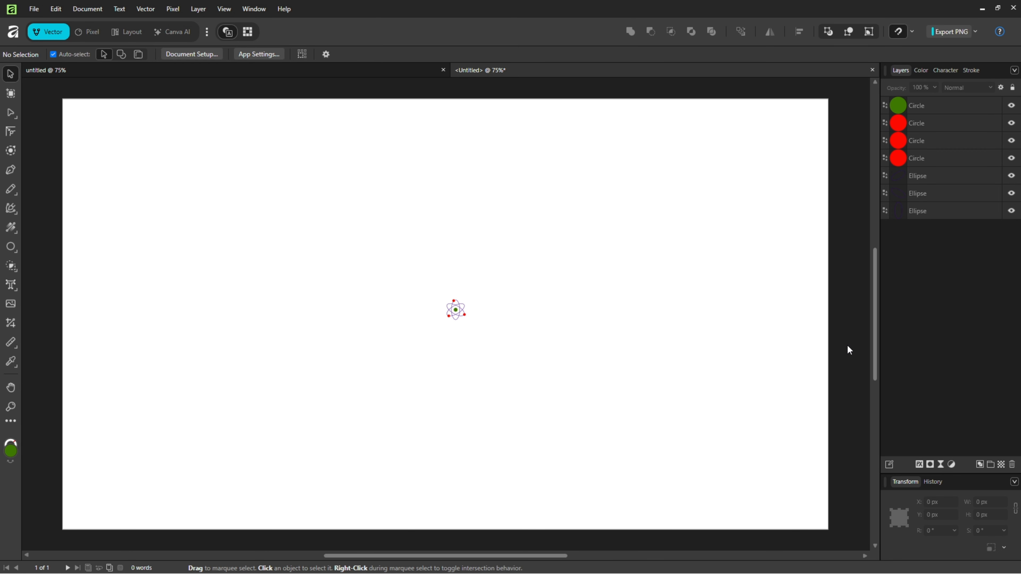
Step: Undo the simplification edits back to the detailed atom with six nucleus circles, an unfilled green ring and the smaller electrons
key(ctrl+z)
key(ctrl+z)
key(ctrl+z)
key(ctrl+z)
key(ctrl+z)
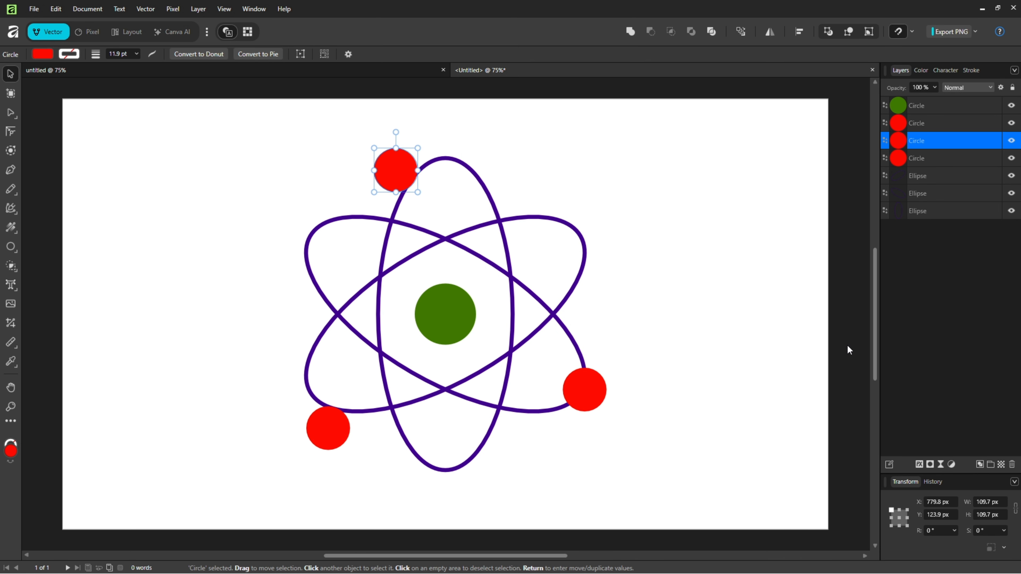
key(ctrl+z)
key(ctrl+z)
key(ctrl+z)
key(ctrl+z)
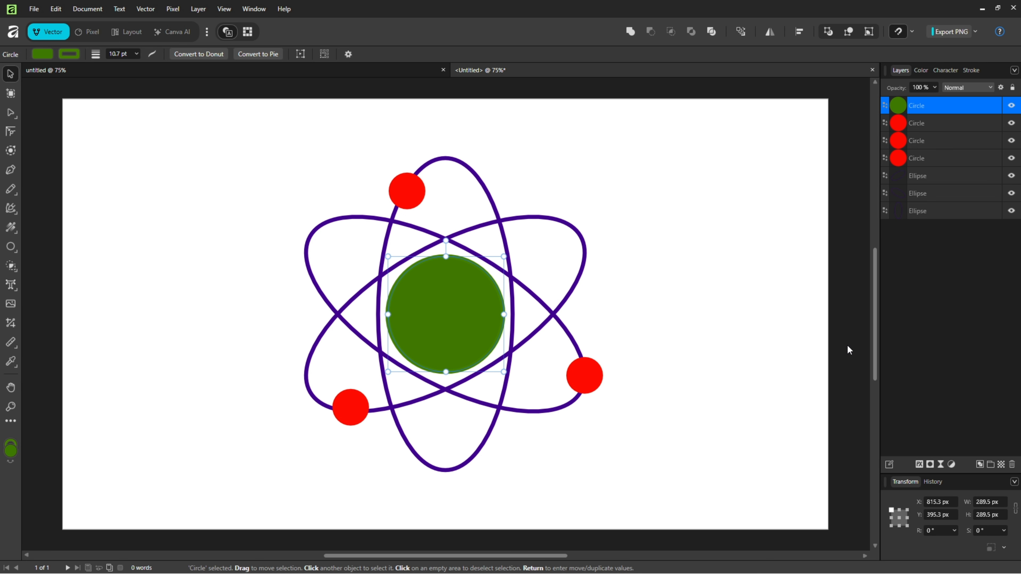
key(ctrl+shift+z)
key(ctrl+shift+z)
key(ctrl+shift+z)
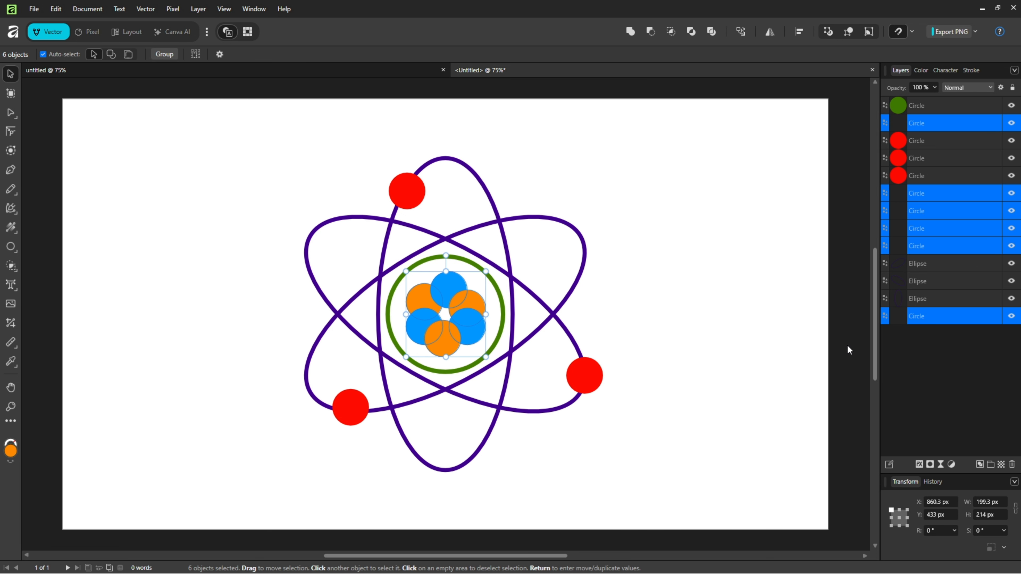
click(847, 346)
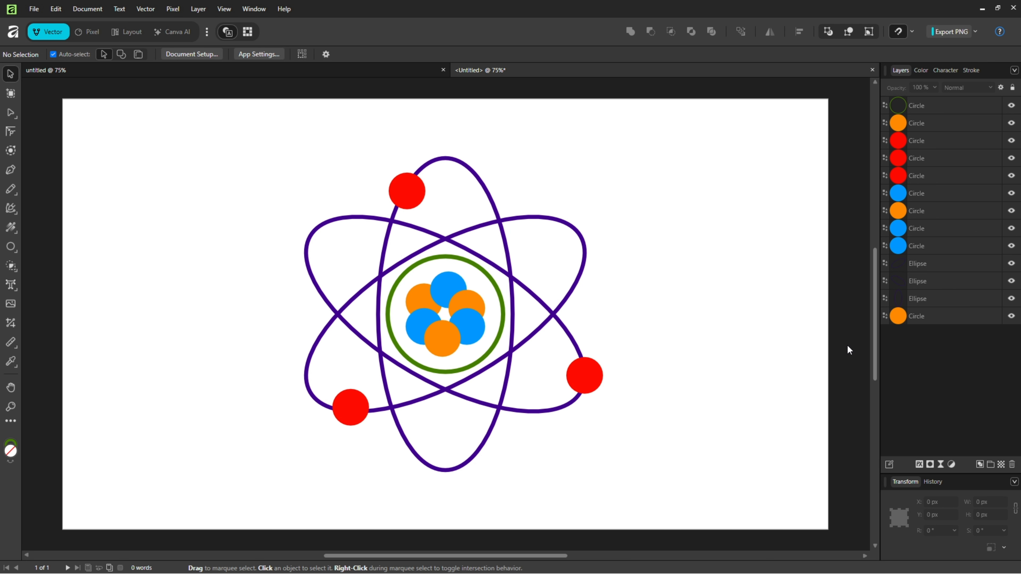